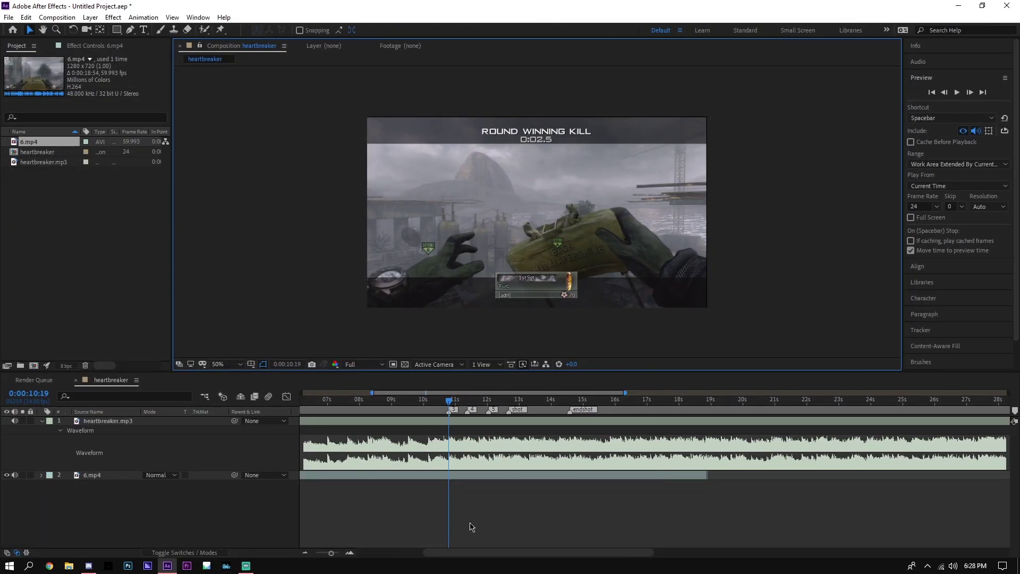
Play back the gameplay clip from the first beat marker at 0:00:10:19 and scrub through the markers.
key("space")
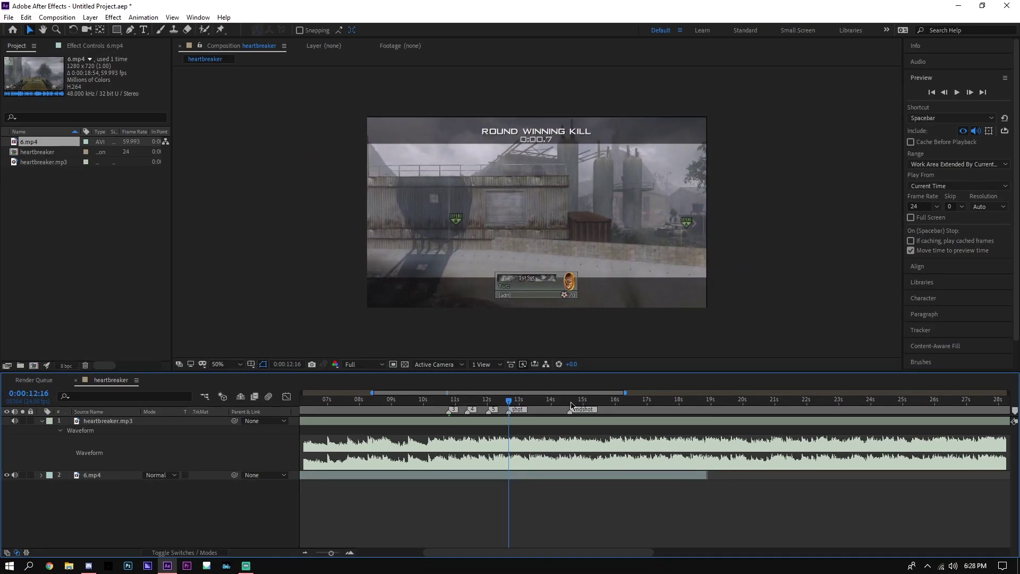
left_click_drag(578, 393, 509, 391)
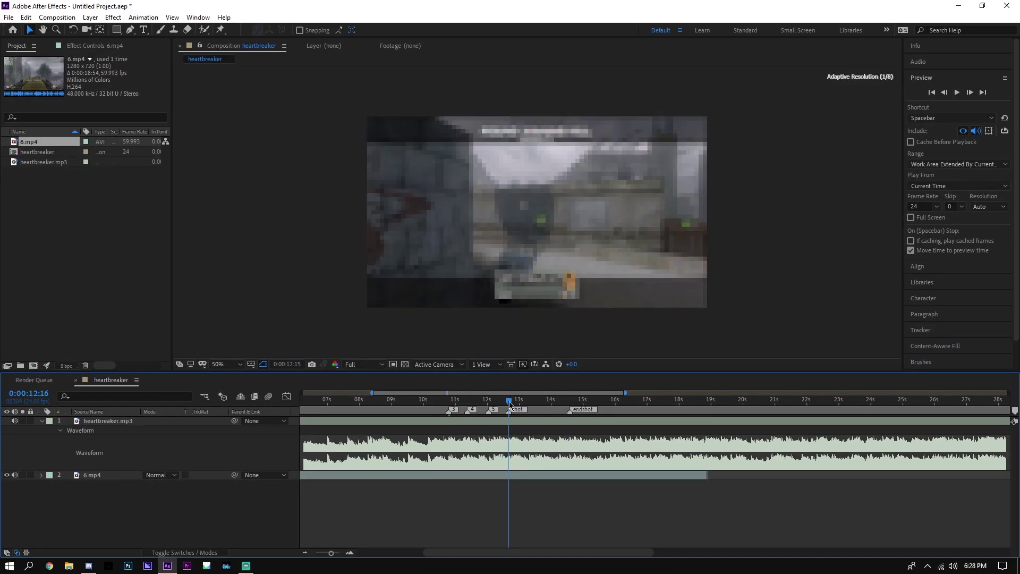
left_click(450, 403)
key("space")
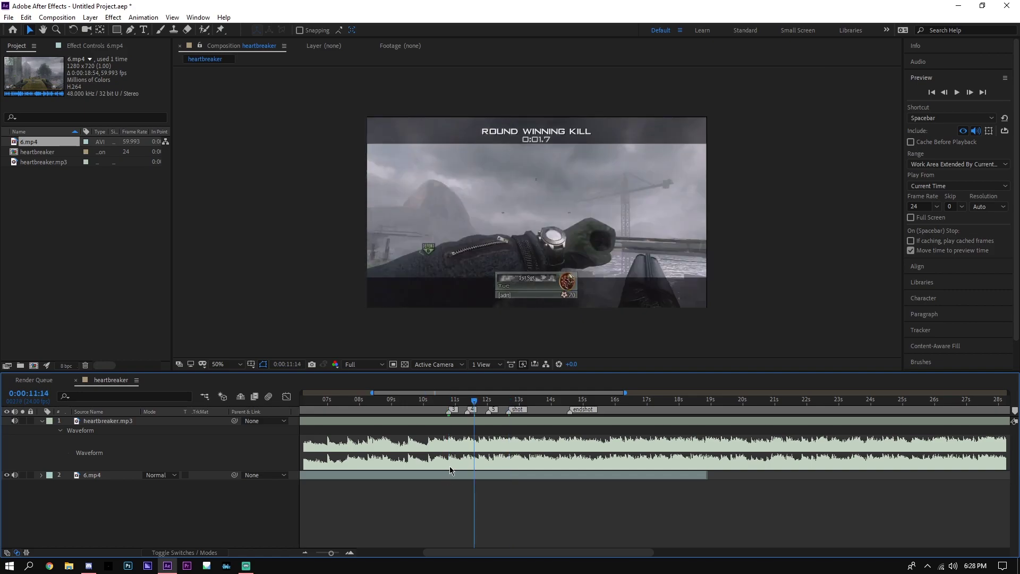
left_click(449, 402)
Enable time remapping on the 6.mp4 layer and add a keyframe on the shot frame at 0:00:13:23.
scroll(441, 481, "down", 3)
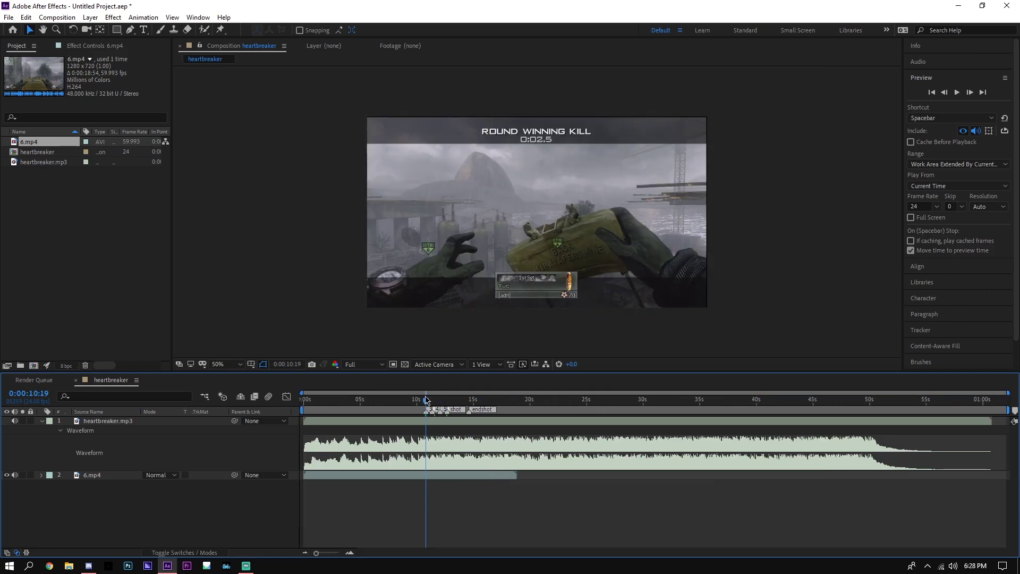
left_click_drag(427, 402, 461, 405)
left_click(348, 552)
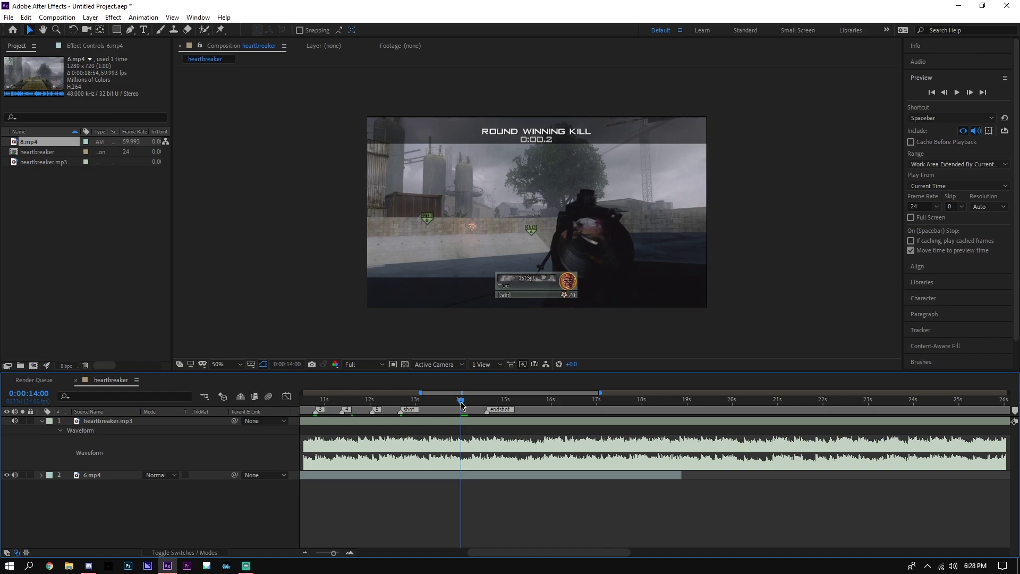
left_click(458, 476)
key("ctrl+alt+t")
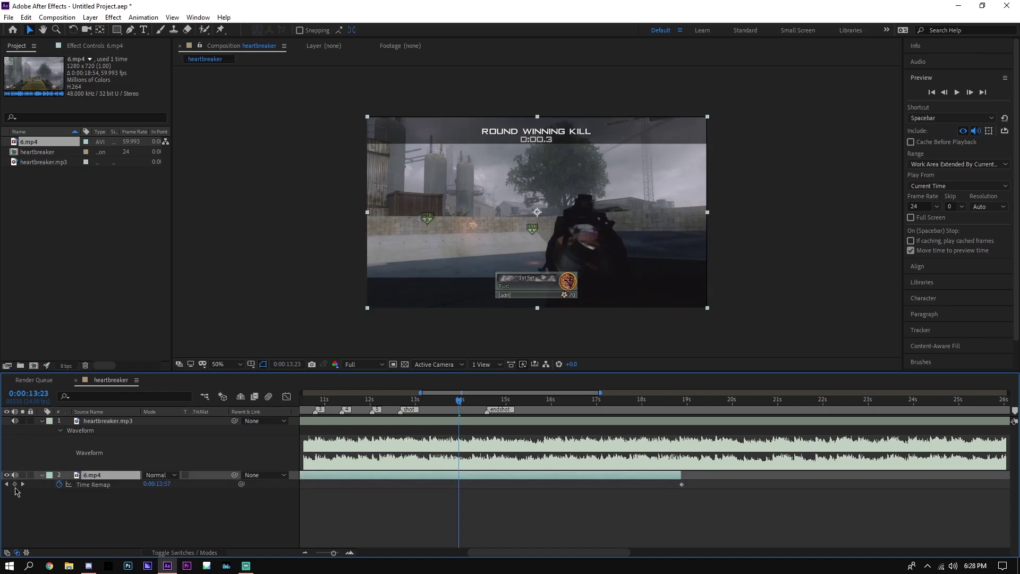
left_click(15, 484)
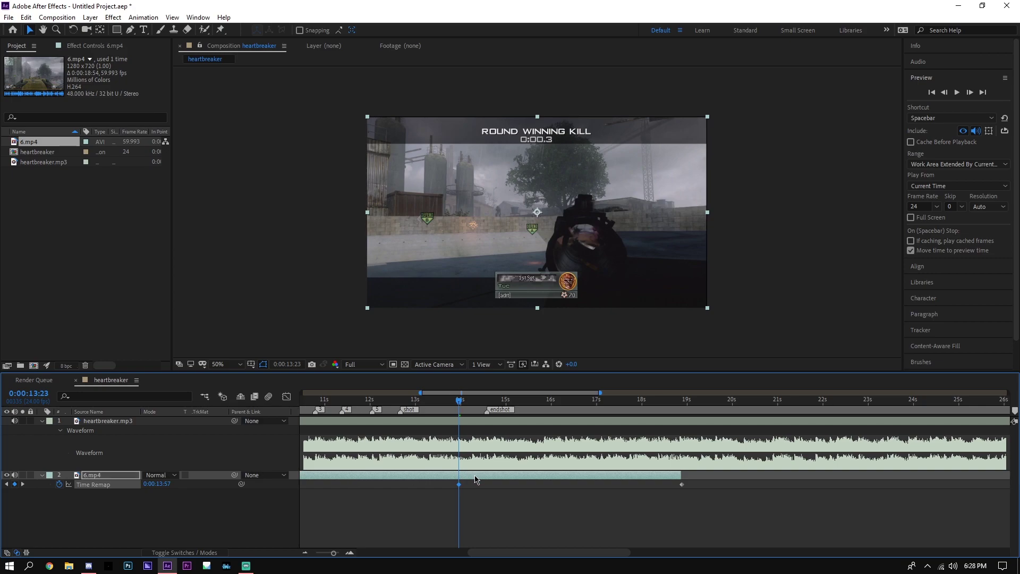
Slide the 6.mp4 layer earlier under the playhead and add Time Remap keyframes at source times 0:00:14:35 and 0:00:16:22.
left_click_drag(478, 477, 449, 482)
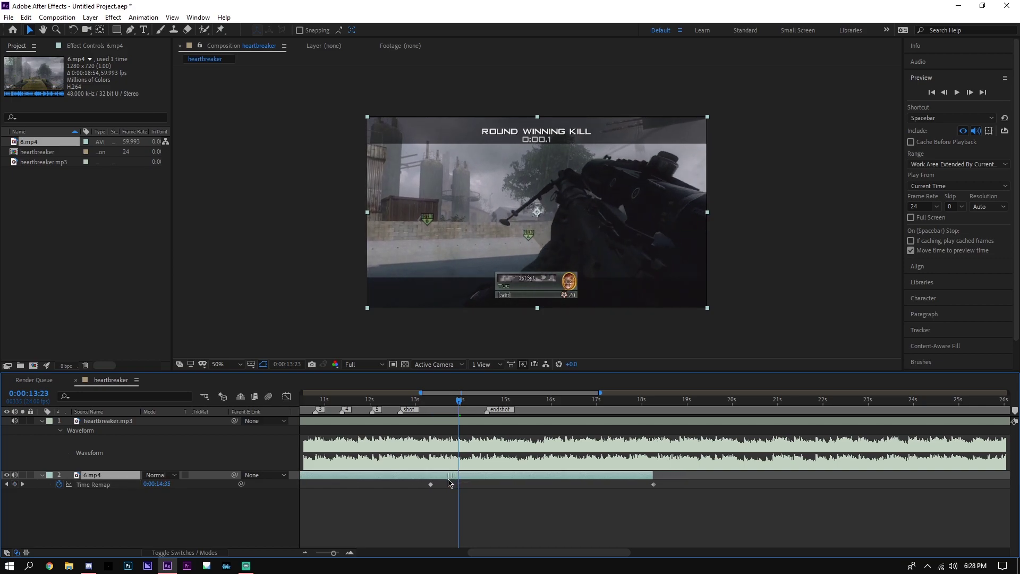
left_click(15, 484)
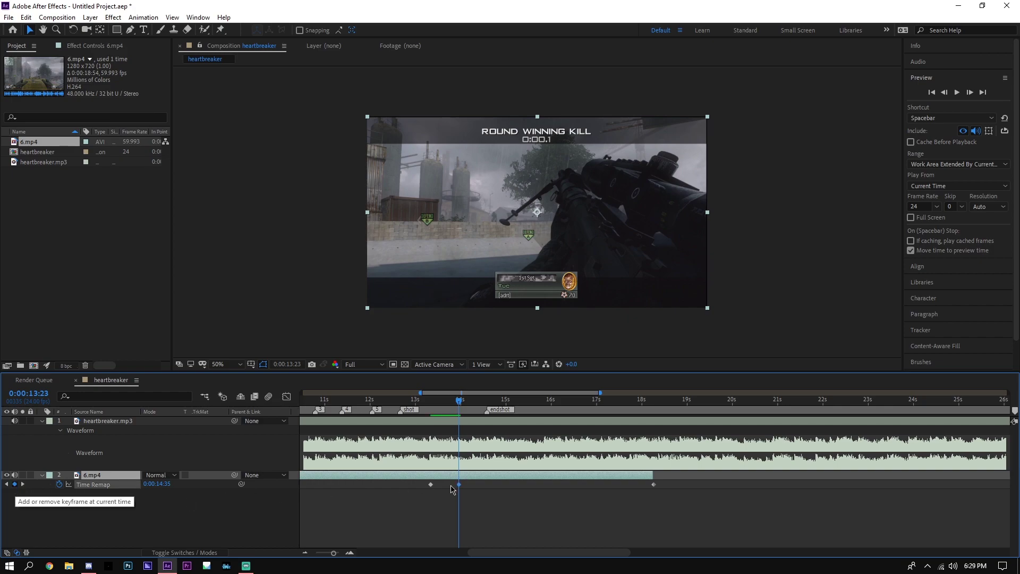
left_click_drag(531, 478, 452, 488)
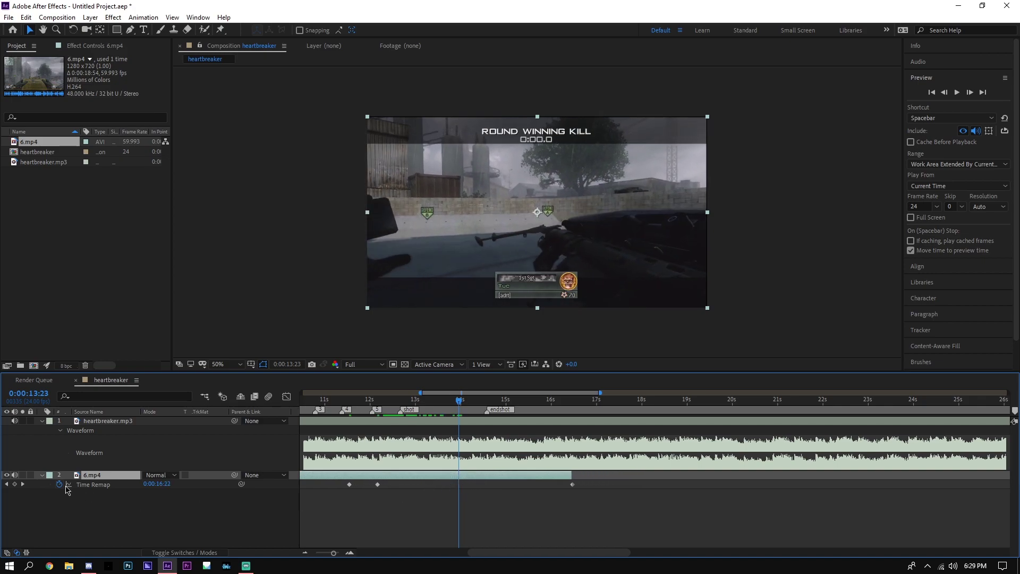
left_click(15, 484)
Align the first Time Remap keyframe with the shot marker at 0:00:12:16 and trim the clip's start there.
left_click(450, 476)
left_click_drag(409, 476, 515, 488)
left_click_drag(361, 475, 615, 489)
left_click(557, 484)
left_click_drag(556, 476, 453, 486)
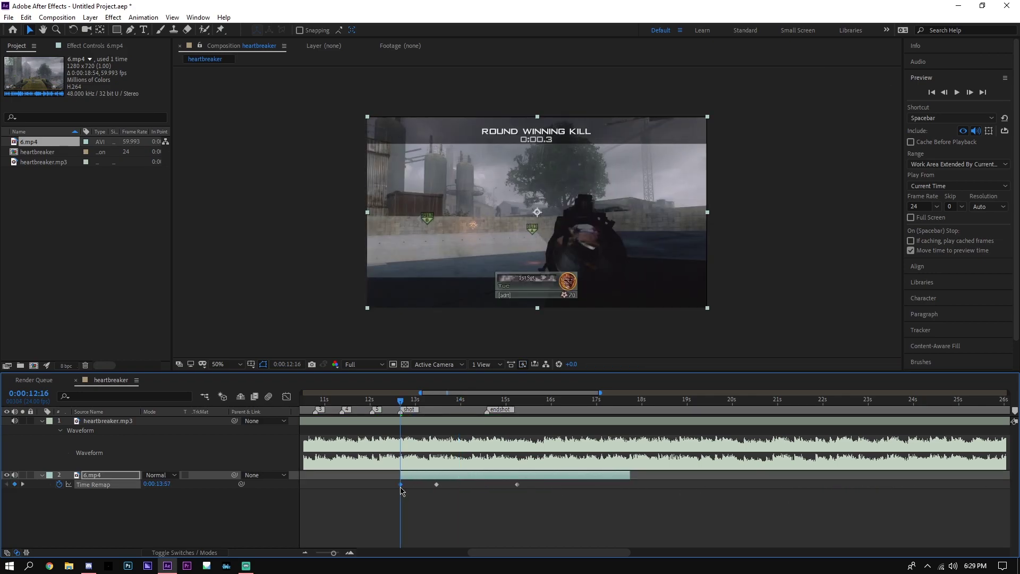
key("space")
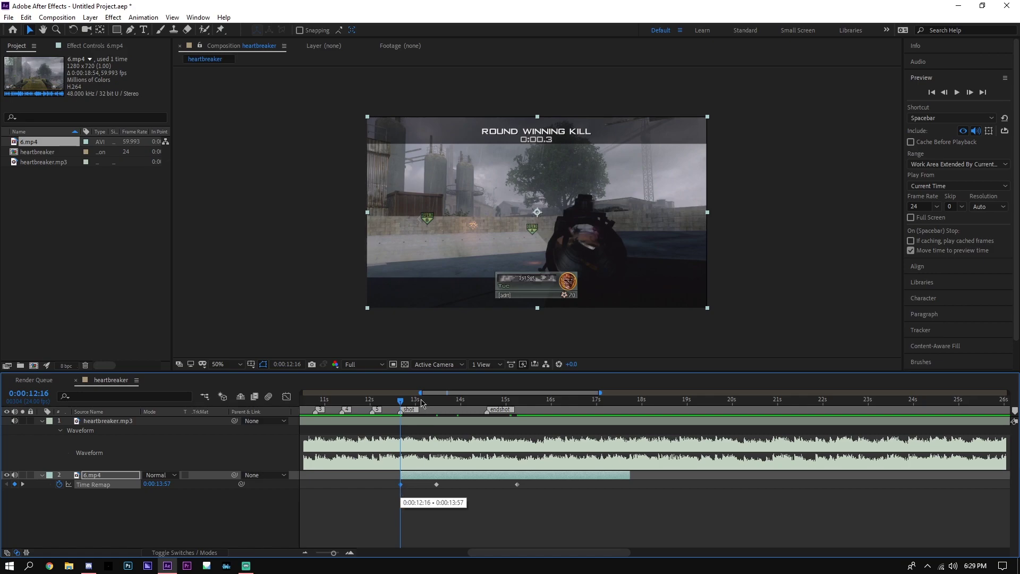
Move the last Time Remap keyframe to the endshot marker at 0:00:14:14 and trim the clip's end there.
left_click_drag(517, 484, 487, 484)
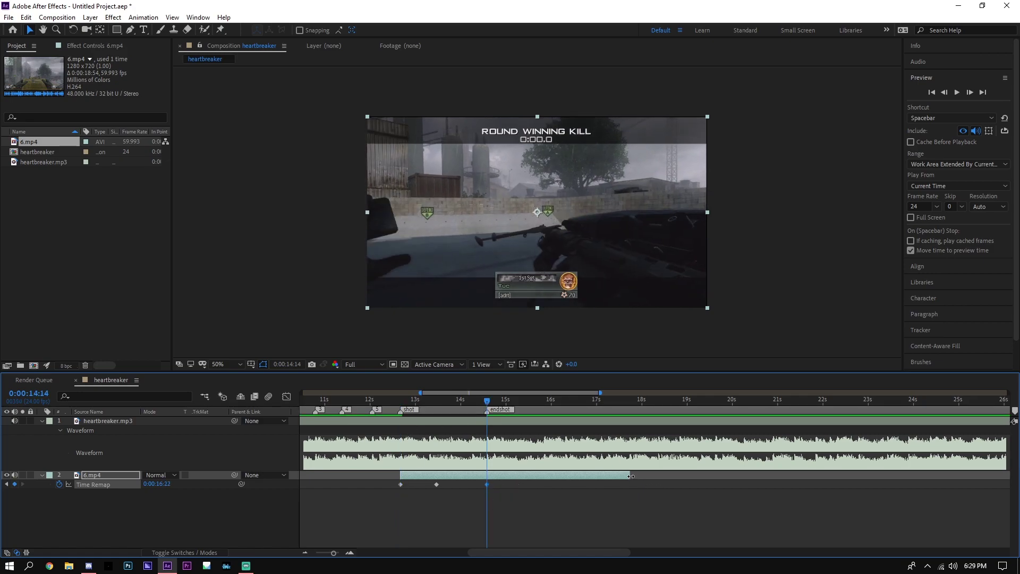
key("alt+bracketright")
left_click(478, 403)
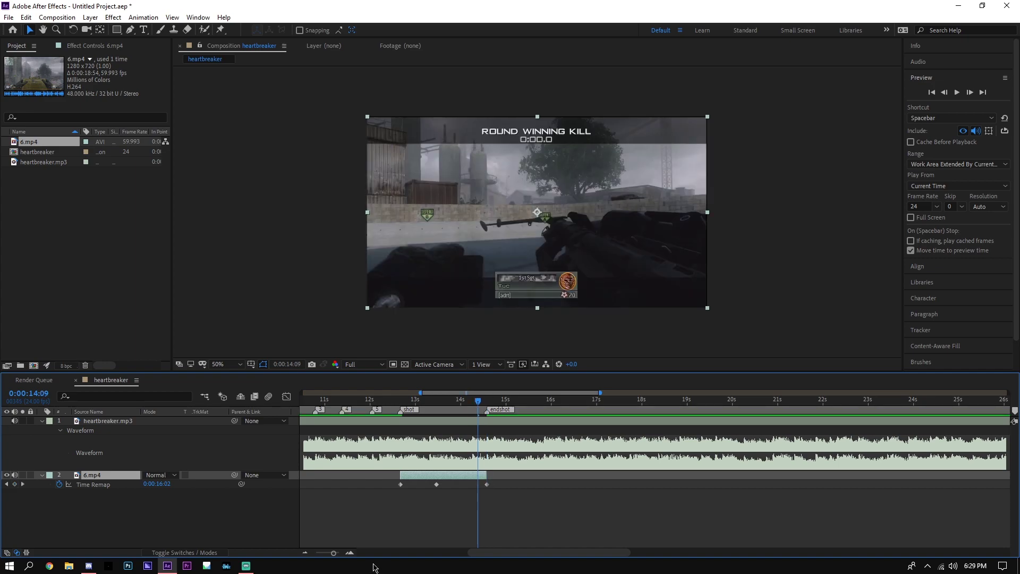
Move the middle Time Remap keyframe to 0:00:14:01 and the last to 0:00:14:13, and ease all three keyframes.
left_click(348, 552)
left_click_drag(499, 553, 492, 552)
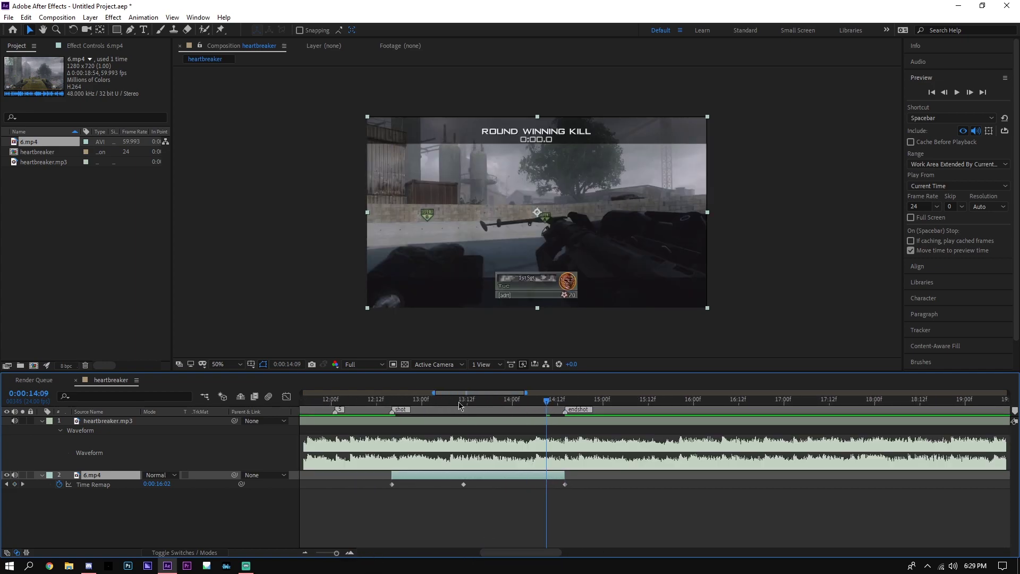
left_click(463, 404)
left_click_drag(464, 487, 517, 487)
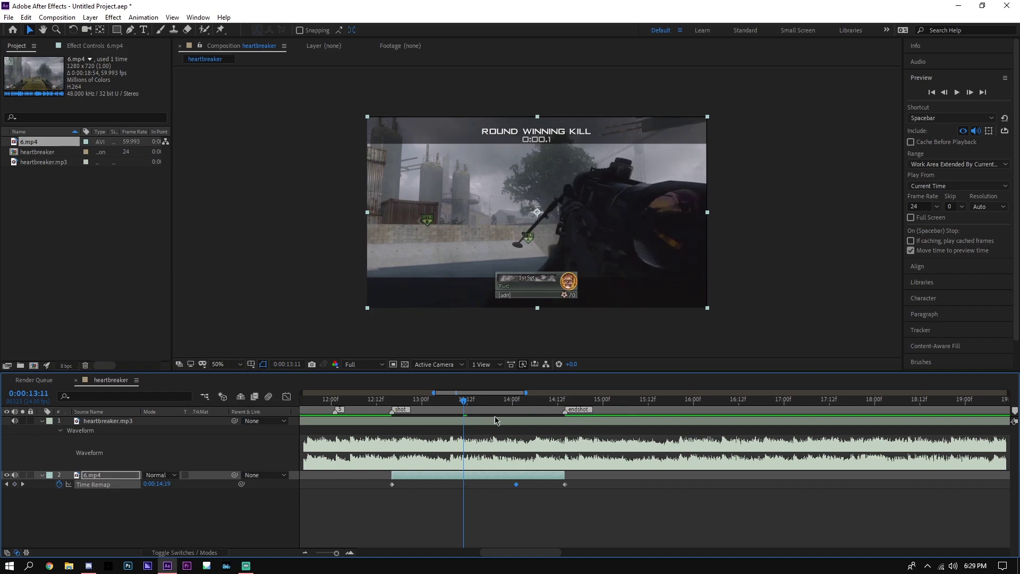
left_click(566, 405)
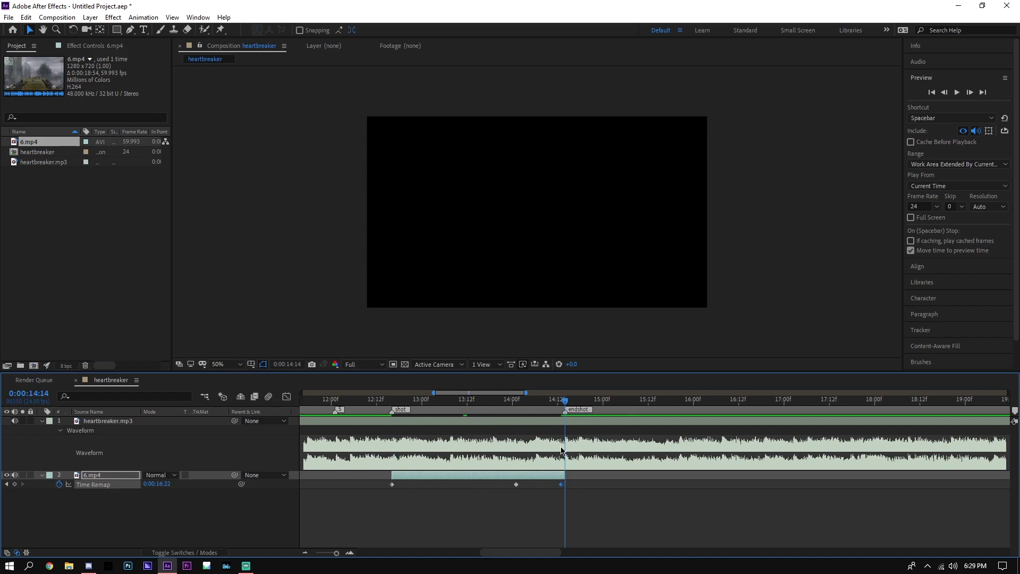
left_click_drag(558, 405, 561, 404)
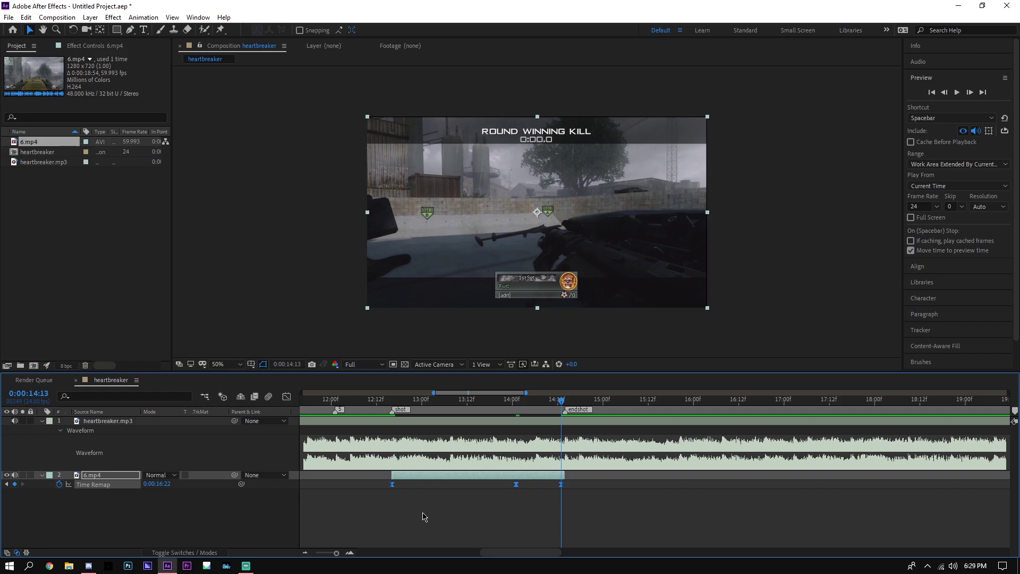
Reshape the Time Remap curve in the Graph Editor with a fast start, a slow middle and a steep rise at the end.
left_click(287, 396)
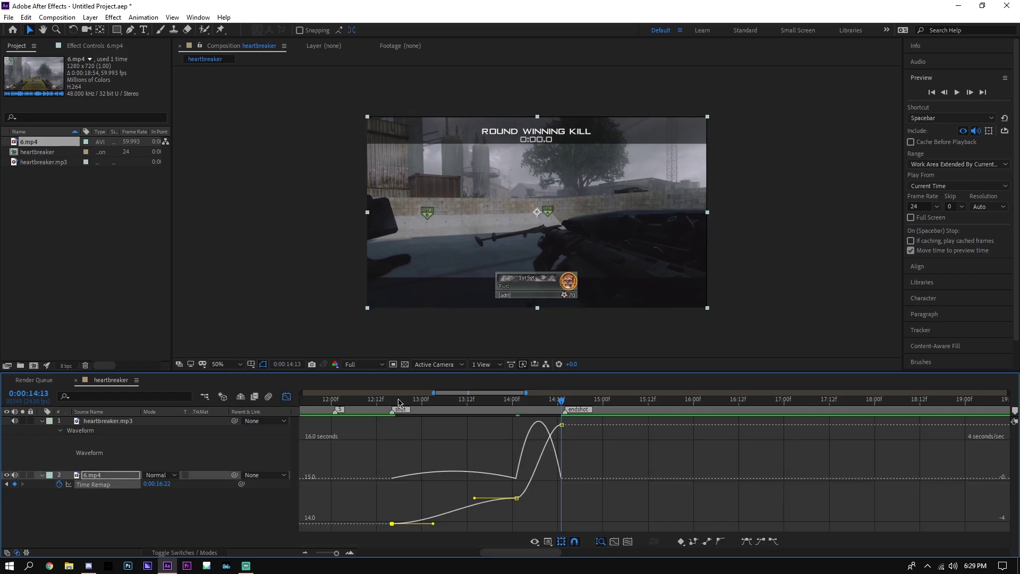
left_click(396, 403)
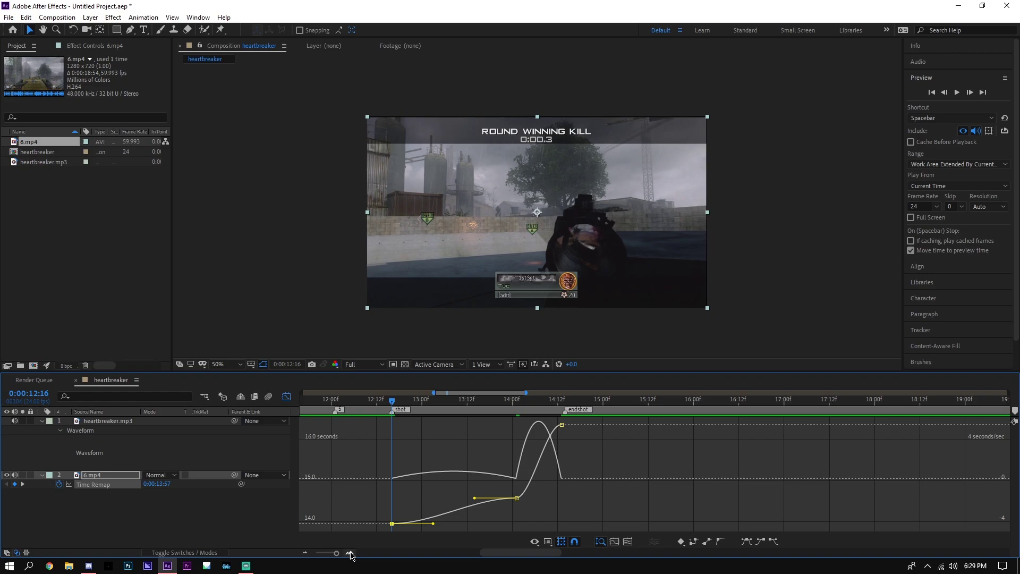
left_click(350, 553)
left_click_drag(475, 524, 393, 515)
left_click_drag(557, 498, 450, 501)
left_click_drag(671, 498, 710, 495)
left_click_drag(701, 424, 742, 475)
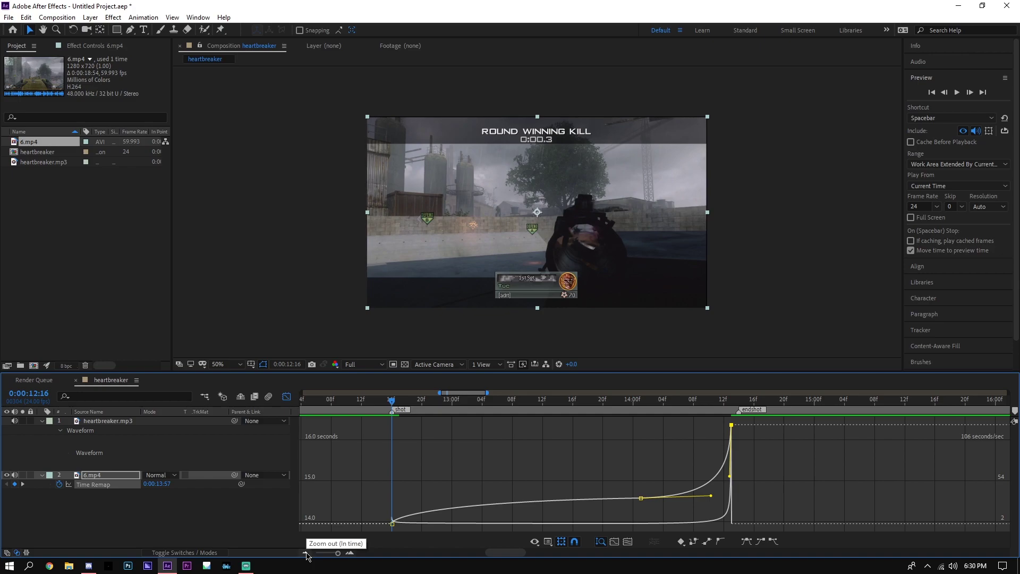
Set the work area from 0:00:12:01 to about 0:00:15:16 and preview the remapped shot.
left_click(305, 553)
left_click(363, 400)
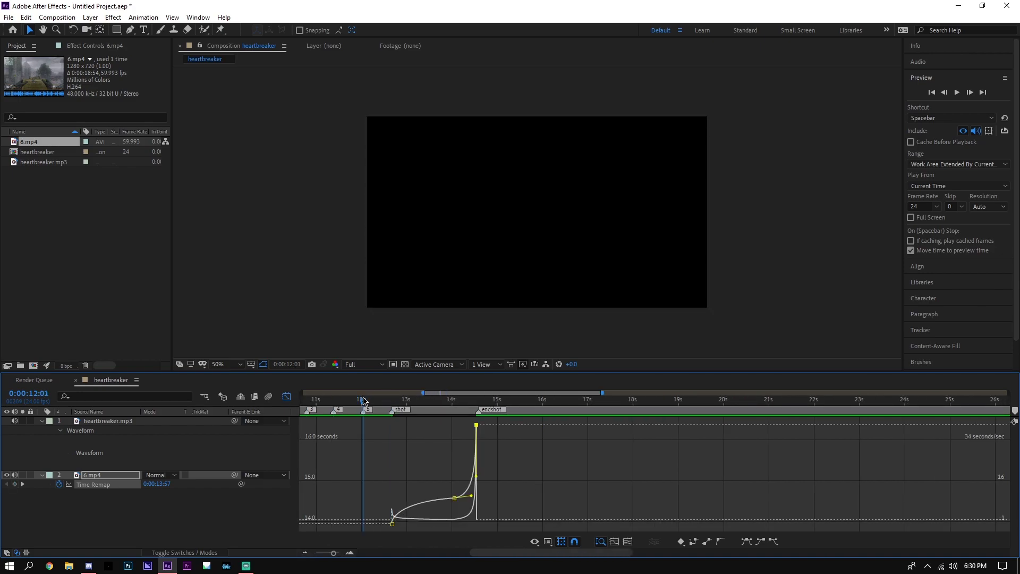
key("b")
left_click(525, 401)
key("n")
left_click_drag(389, 401, 370, 400)
key("space")
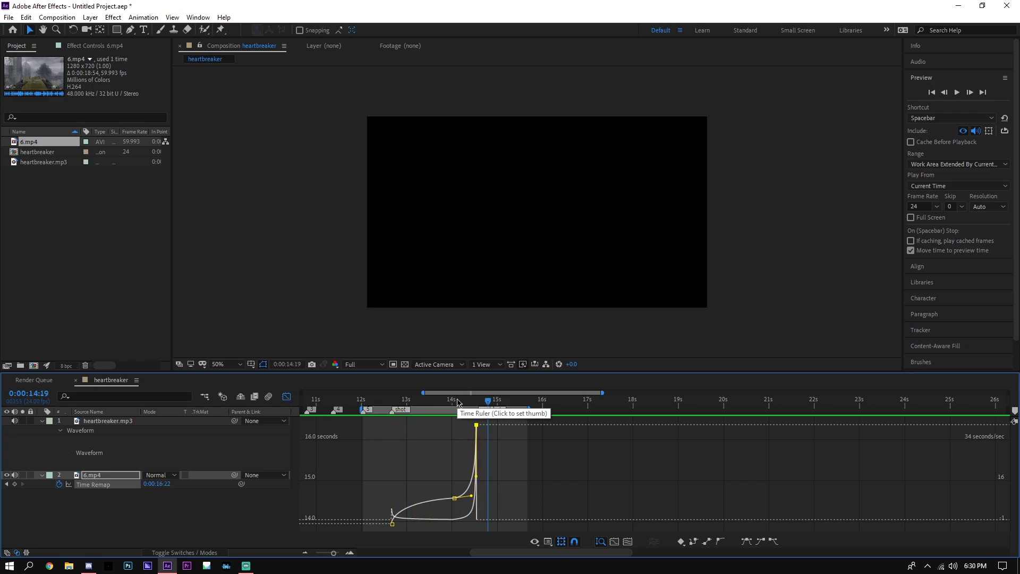
key("space")
Raise the middle Time Remap keyframe at 0:00:14:01 to source time 0:00:15:01 and adjust the first keyframe's easing handle.
left_click_drag(402, 403, 455, 407)
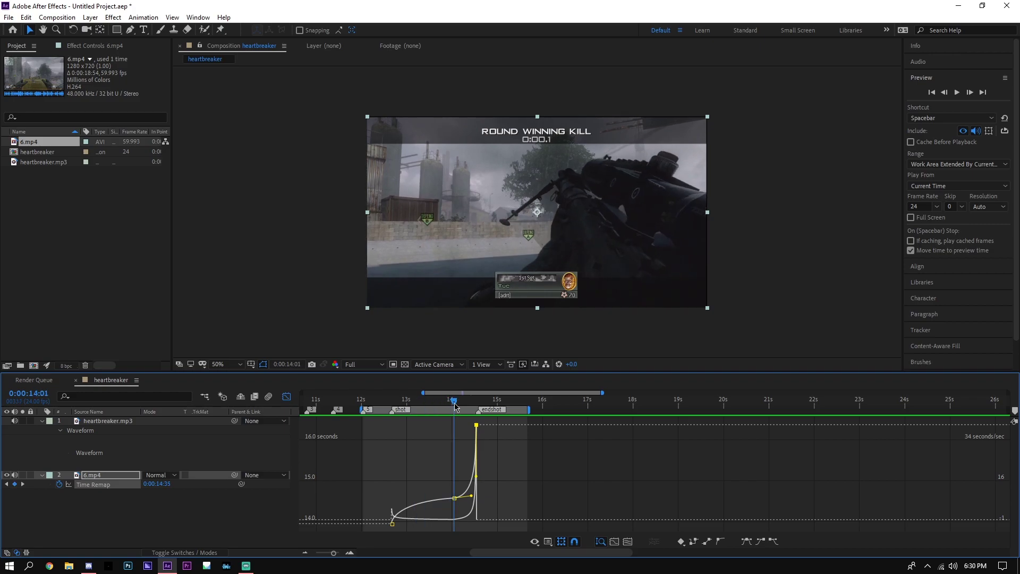
left_click_drag(454, 498, 475, 466)
left_click(454, 480)
left_click(392, 524)
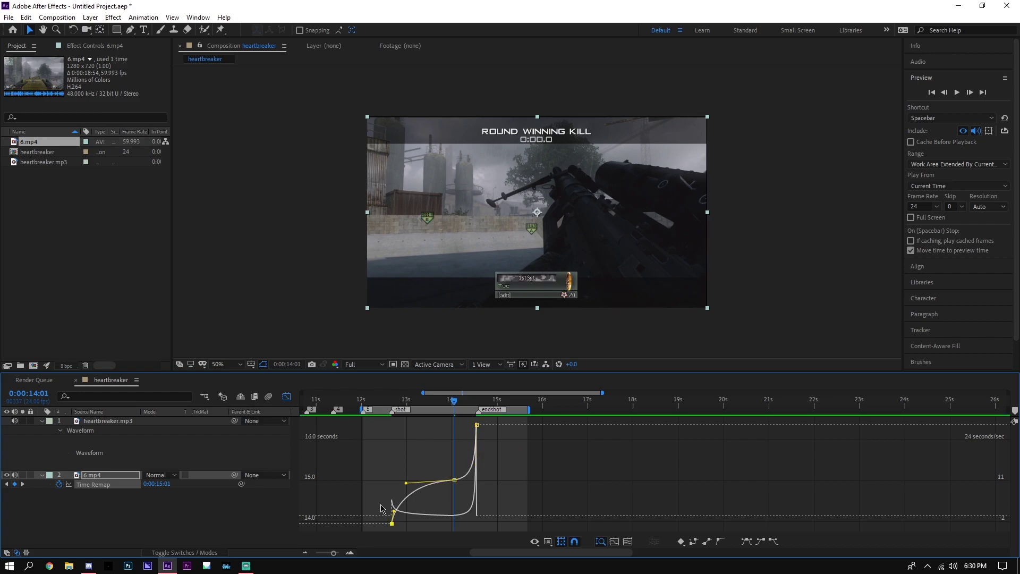
left_click_drag(394, 506, 379, 505)
Preview the retimed shot from 0:00:12:01 and check its timing against the shot marker.
key("space")
left_click(363, 405)
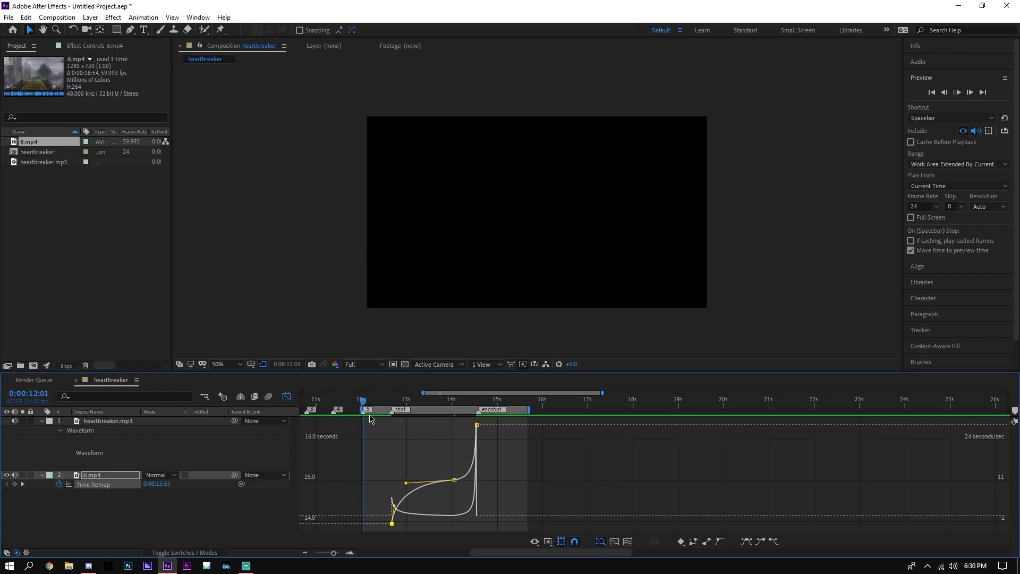
key("space")
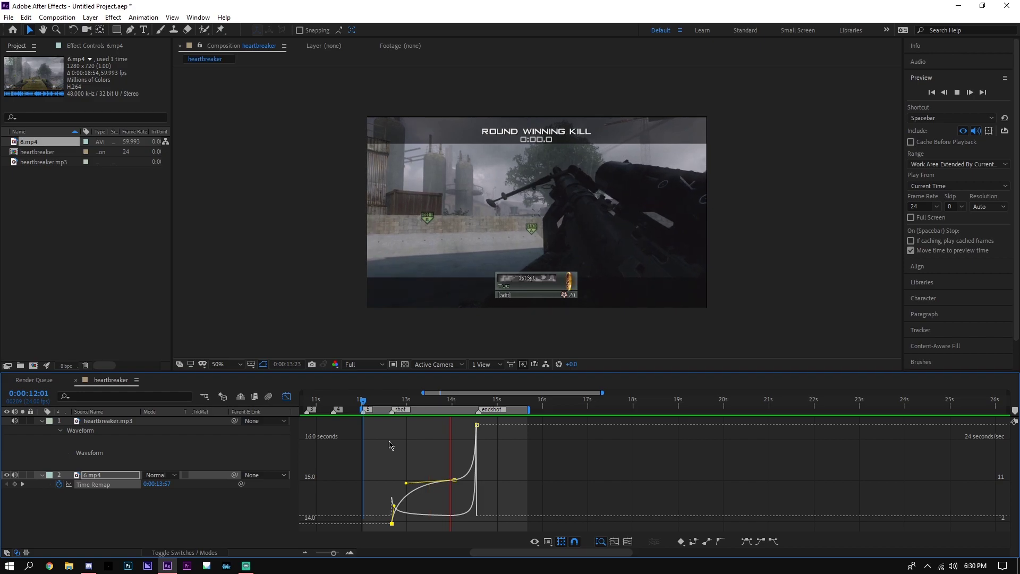
left_click(375, 405)
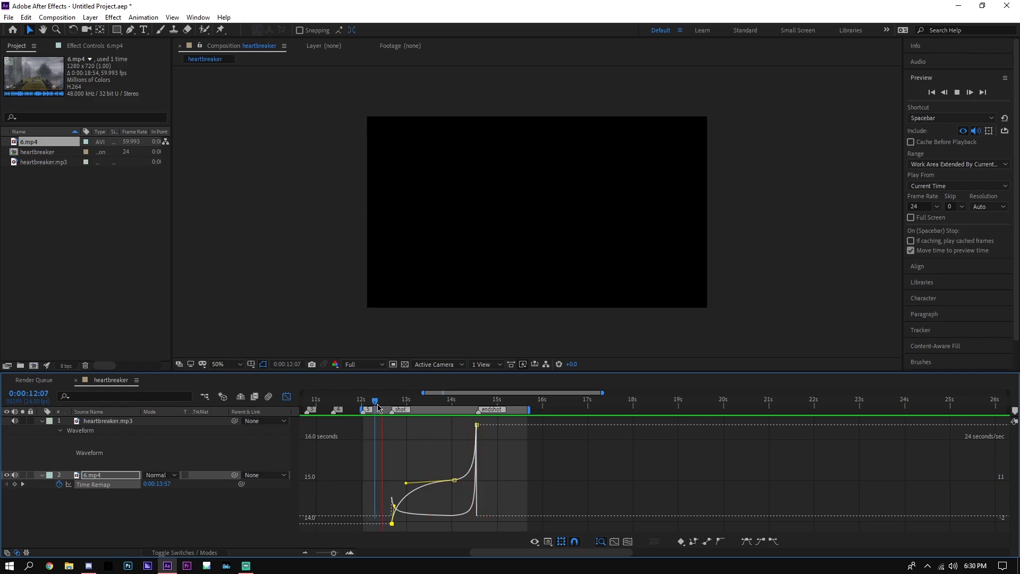
key("space")
left_click(394, 405)
mouse_move(395, 406)
left_mouse_down()
mouse_move(477, 405)
mouse_move(380, 404)
left_mouse_up()
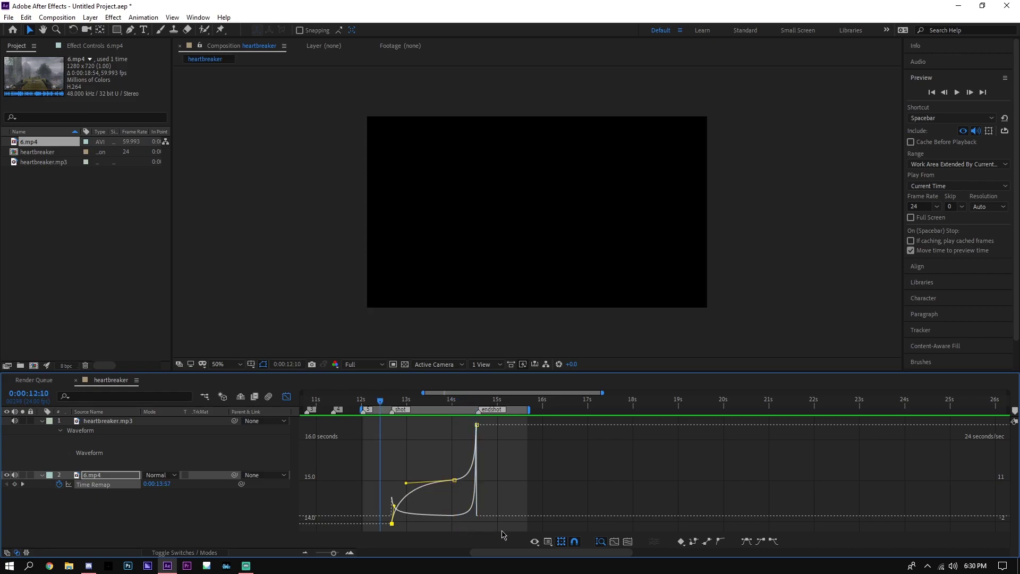
Close the Graph Editor and add a second copy of 6.mp4 beneath the remapped clip, starting at about 0:00:07.
key("shift+F3")
left_click(306, 552)
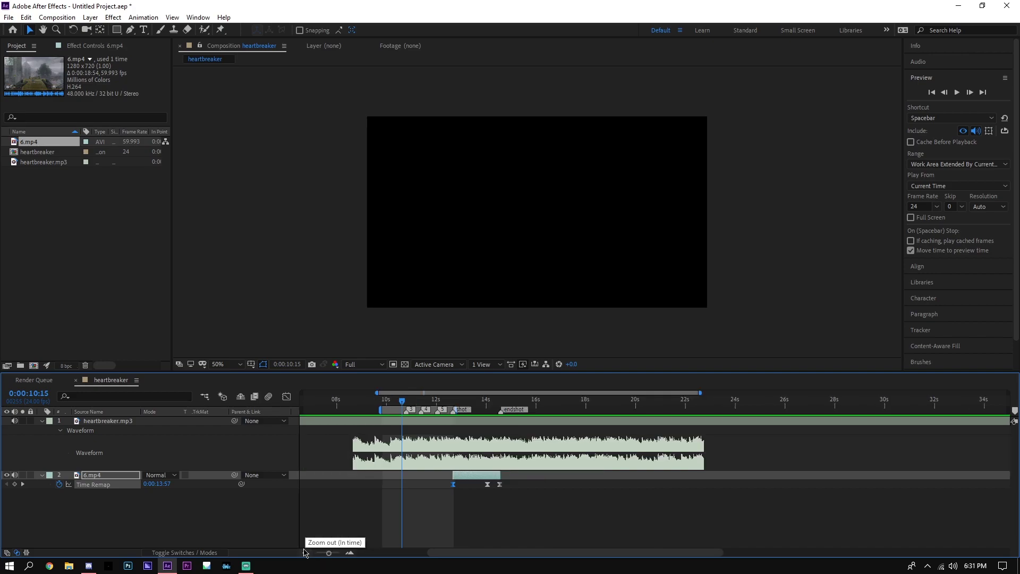
left_click_drag(28, 142, 237, 527)
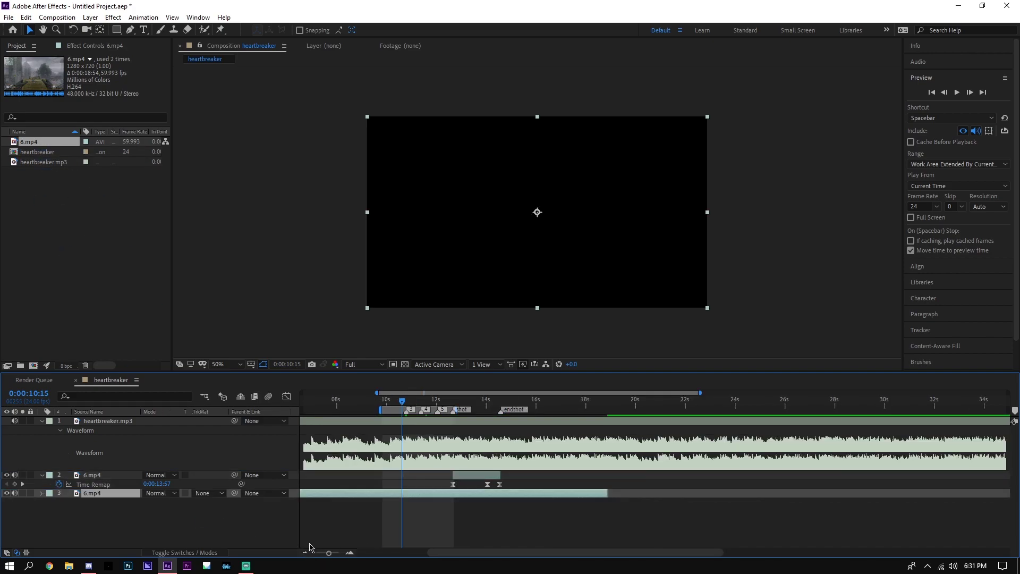
left_click(305, 553)
left_click_drag(434, 495, 506, 494)
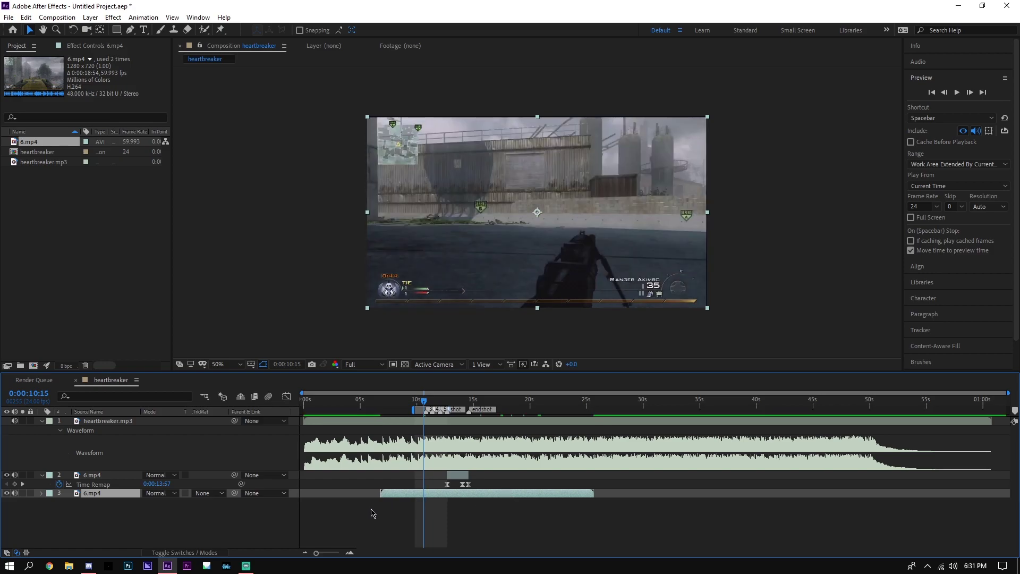
Enable time remapping on the second 6.mp4 layer and add keyframes at source times 0:00:03:49 and 0:00:02:07, sliding the layer between them.
key("ctrl+alt+t")
left_click(15, 503)
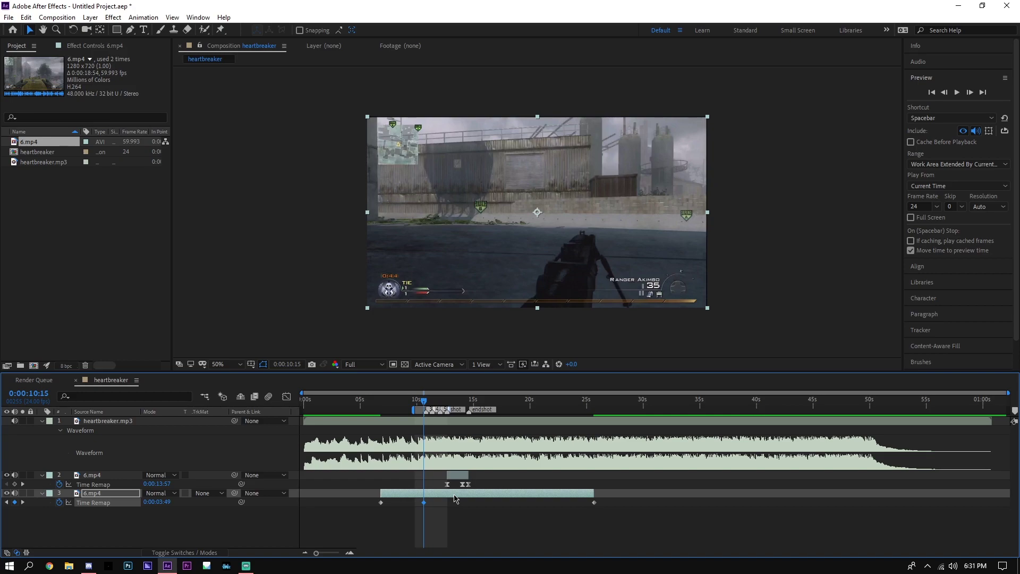
mouse_move(456, 496)
left_mouse_down()
mouse_move(490, 498)
mouse_move(473, 499)
left_mouse_up()
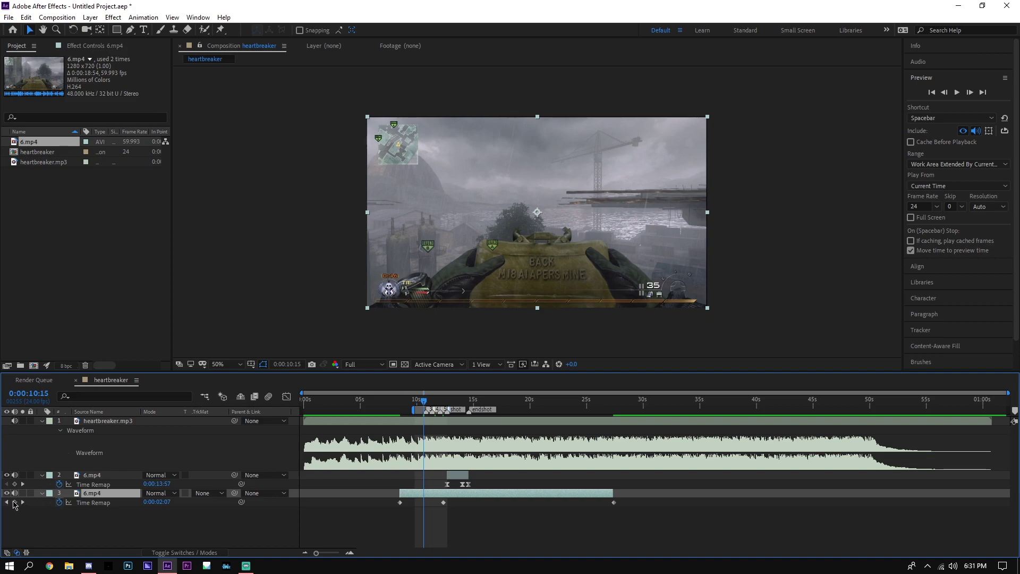
left_click(15, 502)
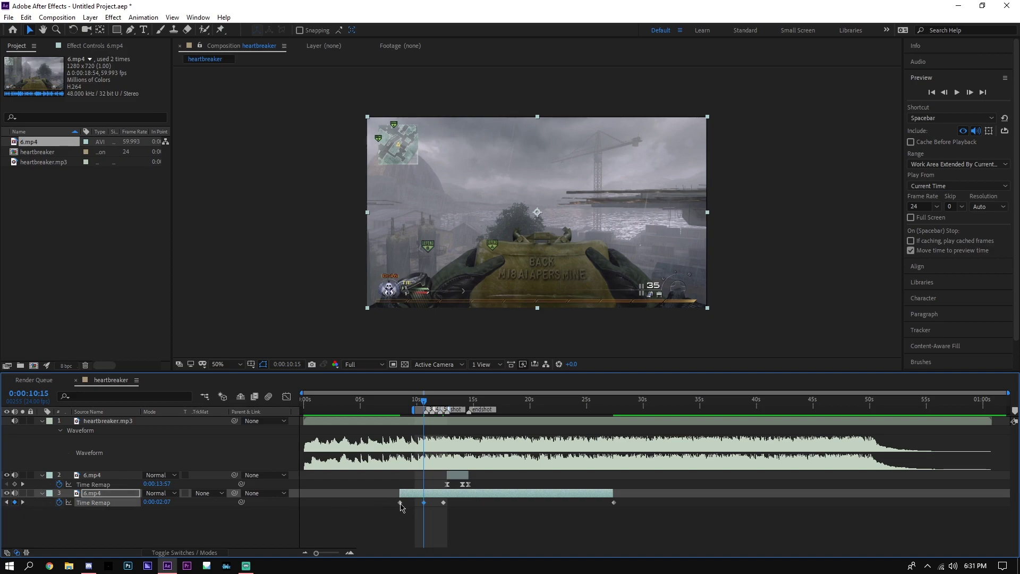
Delete the first and last Time Remap keyframes of the lower 6.mp4 layer and trim the layer to its two remaining keyframes.
left_click(400, 502)
key("Delete")
left_click_drag(399, 493, 420, 500)
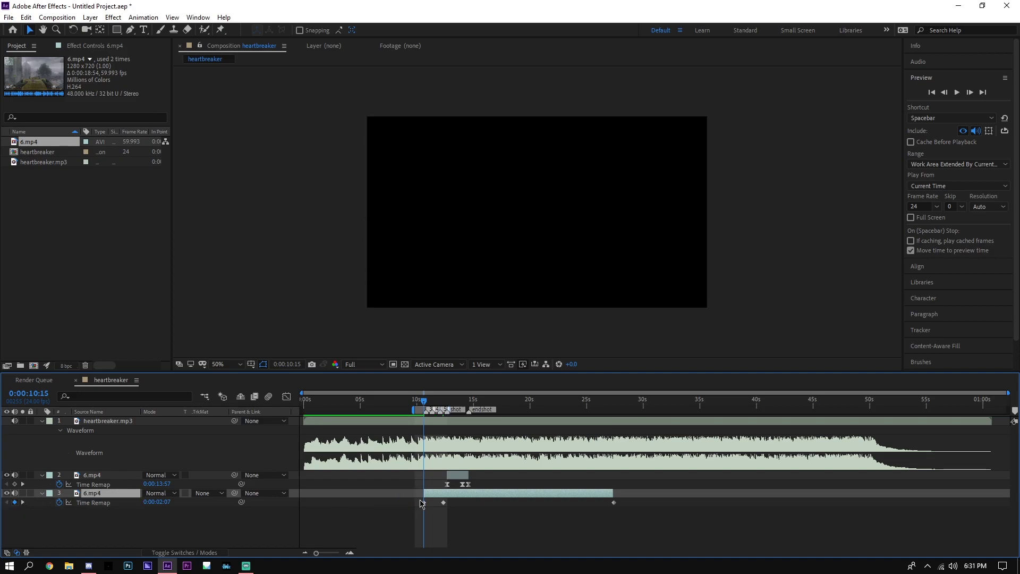
left_click(614, 502)
key("Delete")
left_click_drag(613, 494, 442, 499)
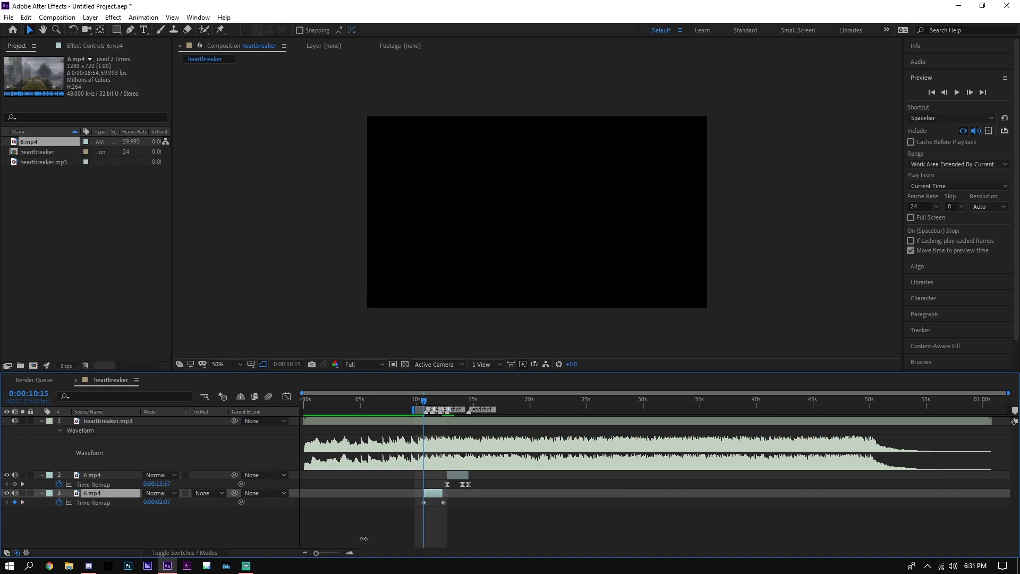
Slide the lower 6.mp4 layer to end at the shot marker at 0:00:12:16 and extend its start and first keyframe to 0:00:10:19.
left_click(350, 553)
left_click(350, 552)
left_click(608, 405)
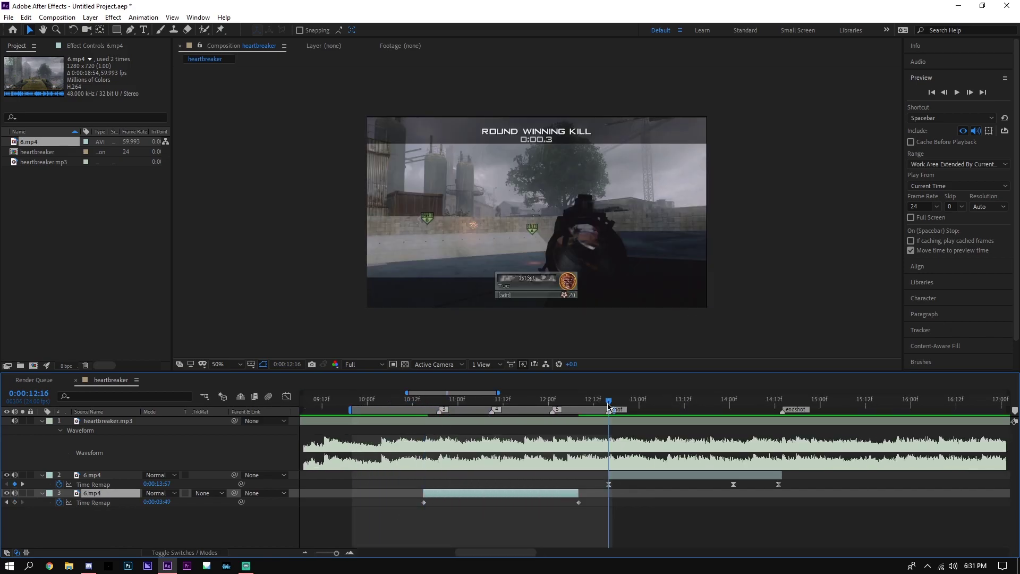
left_click_drag(569, 497, 600, 496)
left_click(439, 403)
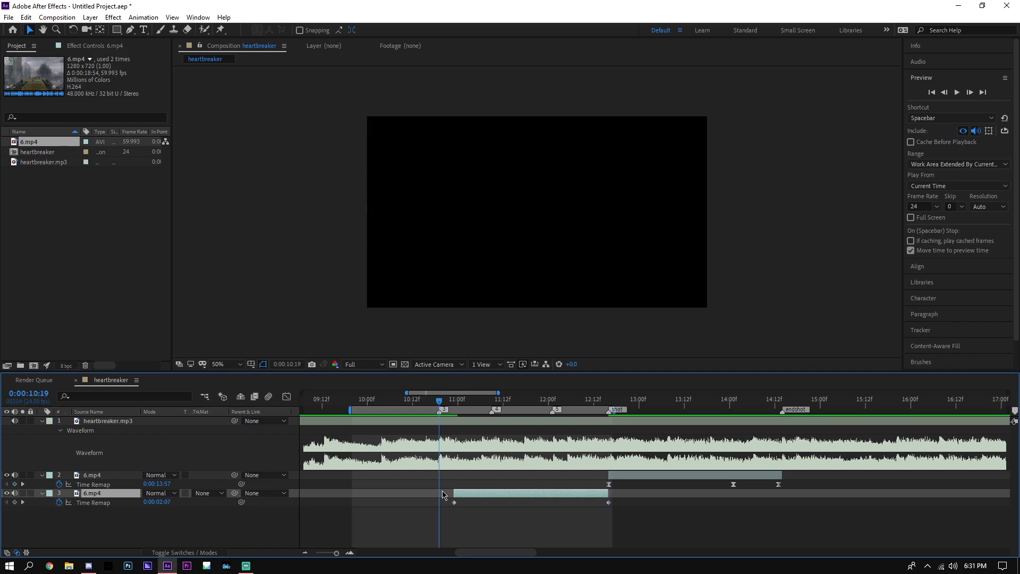
left_click(451, 504)
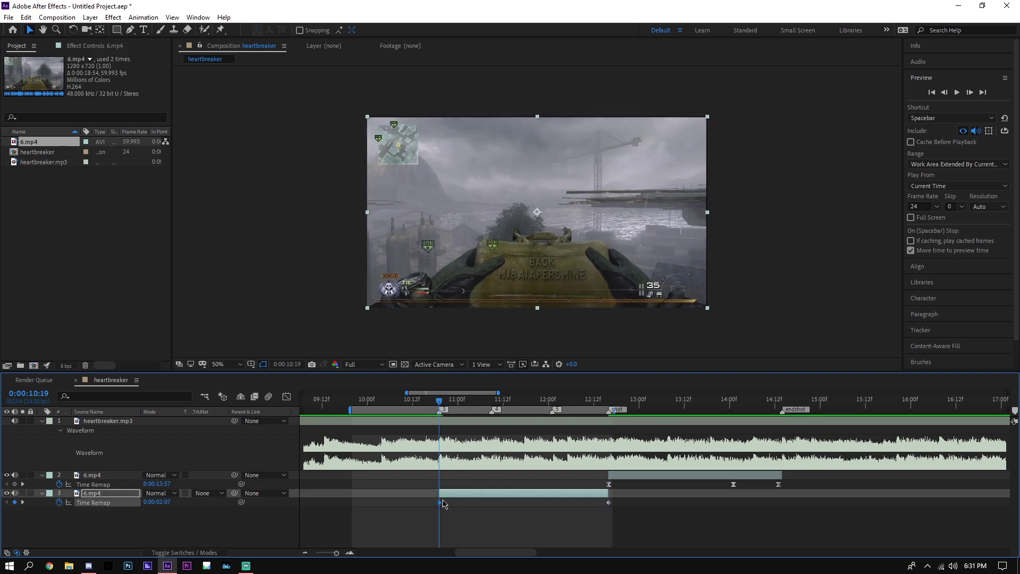
Add Time Remap keyframes at markers 0:00:11:09 and 0:00:12:01, and apply Easy Ease to all four keyframes of the lower clip.
left_click(491, 403)
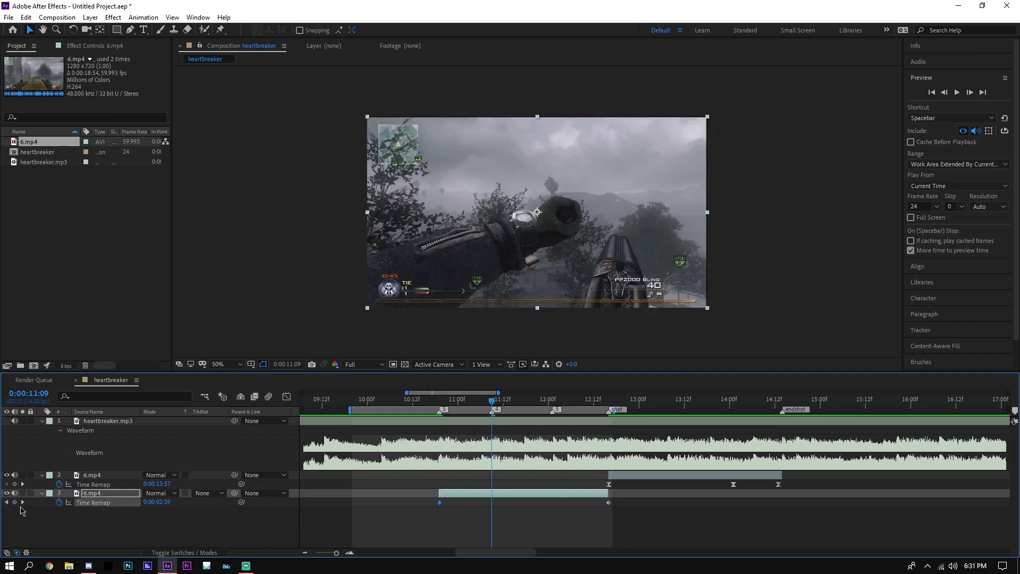
left_click(553, 402)
left_click(15, 502)
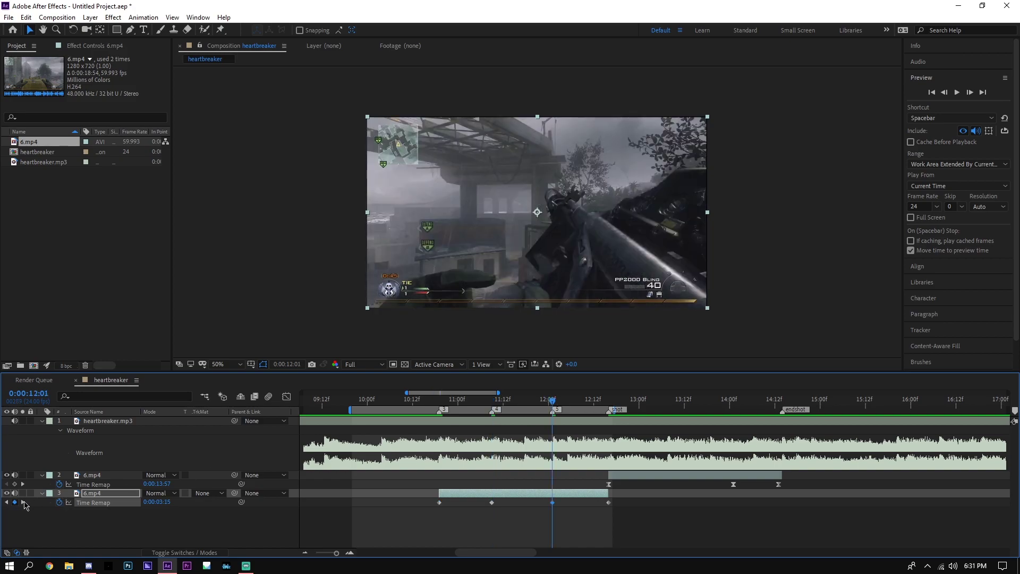
left_click(664, 514)
left_click_drag(631, 518, 424, 518)
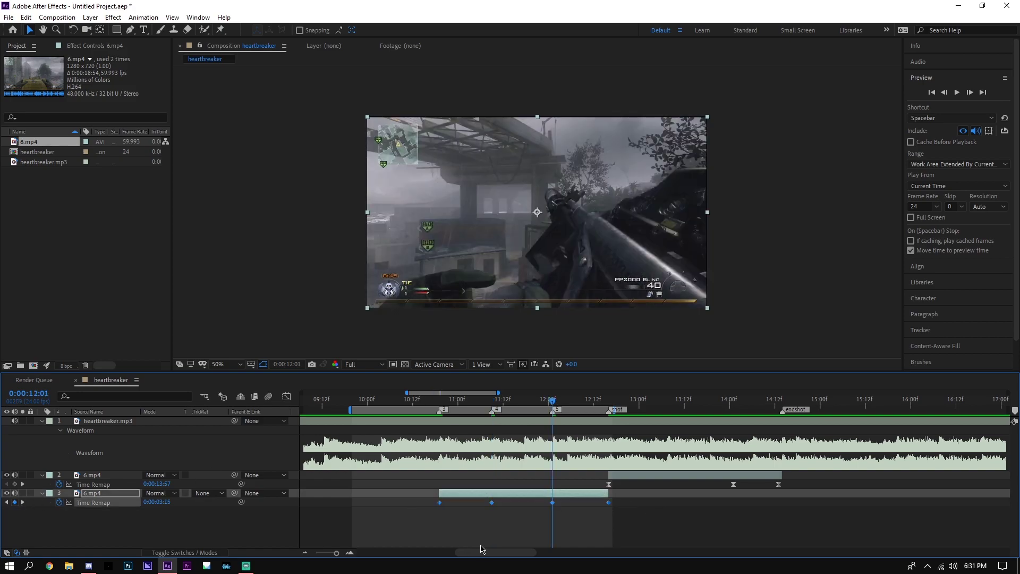
left_click(457, 508)
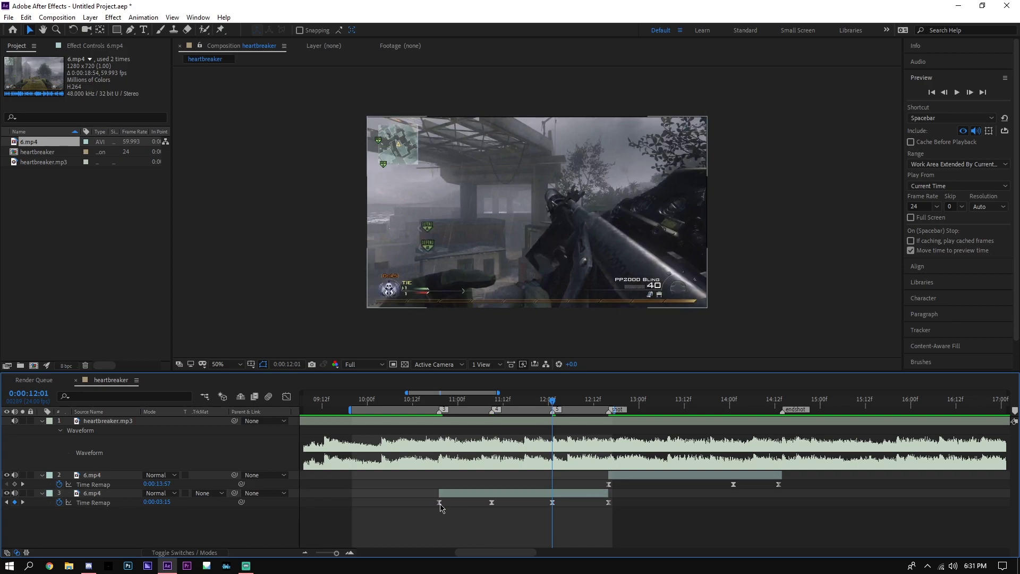
Open the Graph Editor and steepen the easing handles between the first two Time Remap keyframes of the lower clip.
left_click(440, 503)
left_click(286, 397)
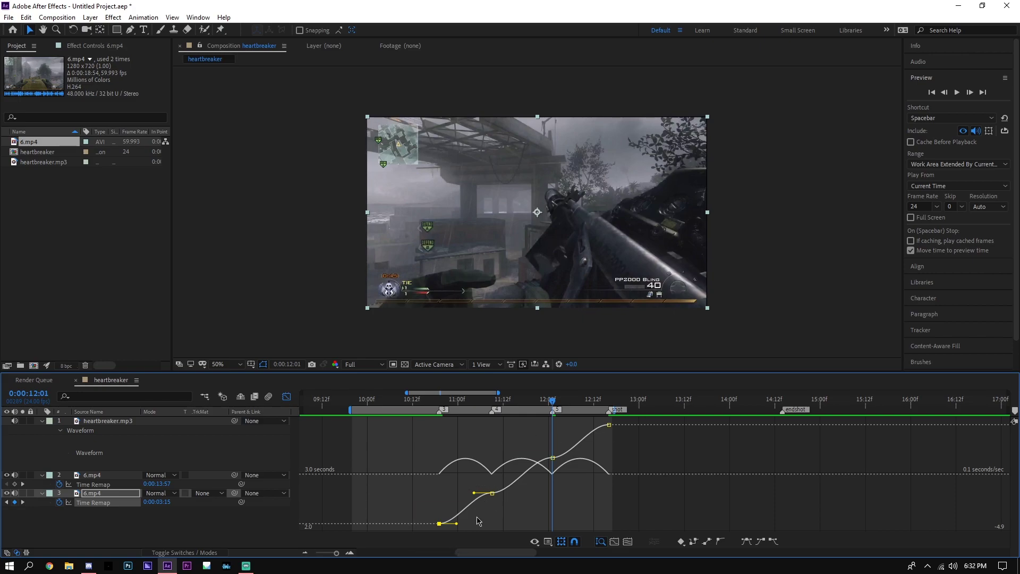
left_click_drag(456, 524, 491, 510)
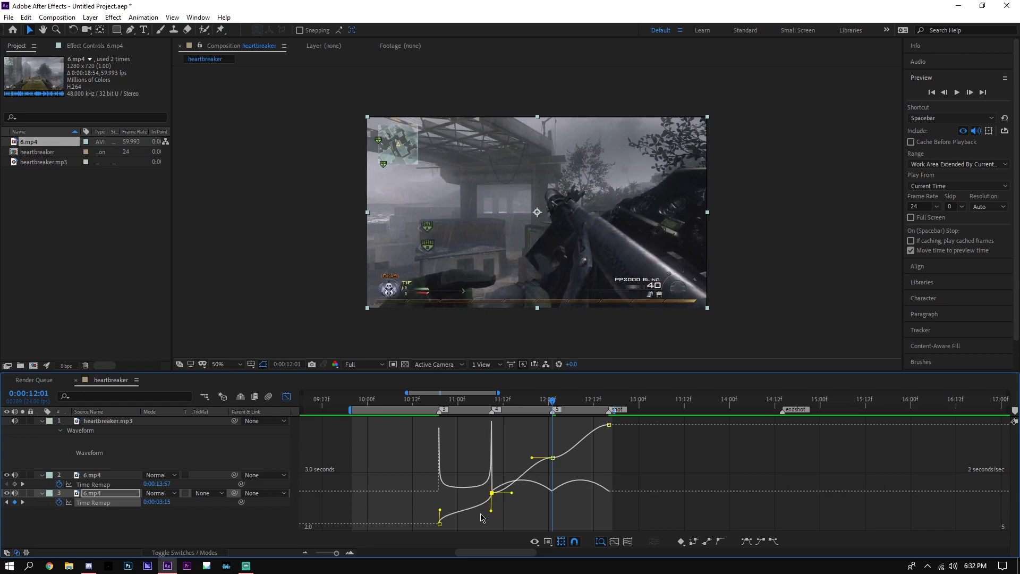
Fine-tune the incoming handle of the keyframe at 0:00:11:09 and steepen the easing handles across the remaining keyframes.
left_click(483, 503)
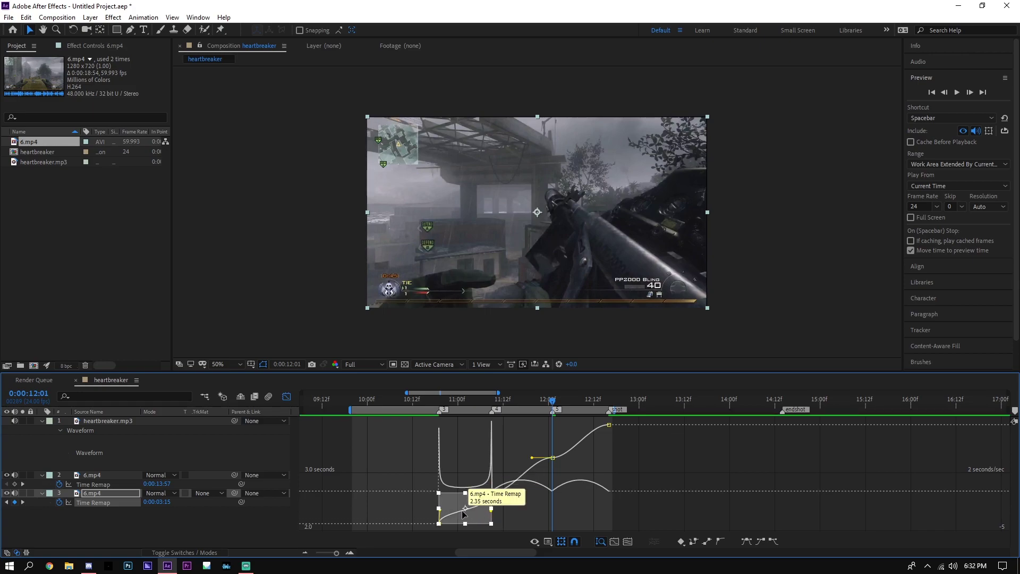
left_click(492, 512)
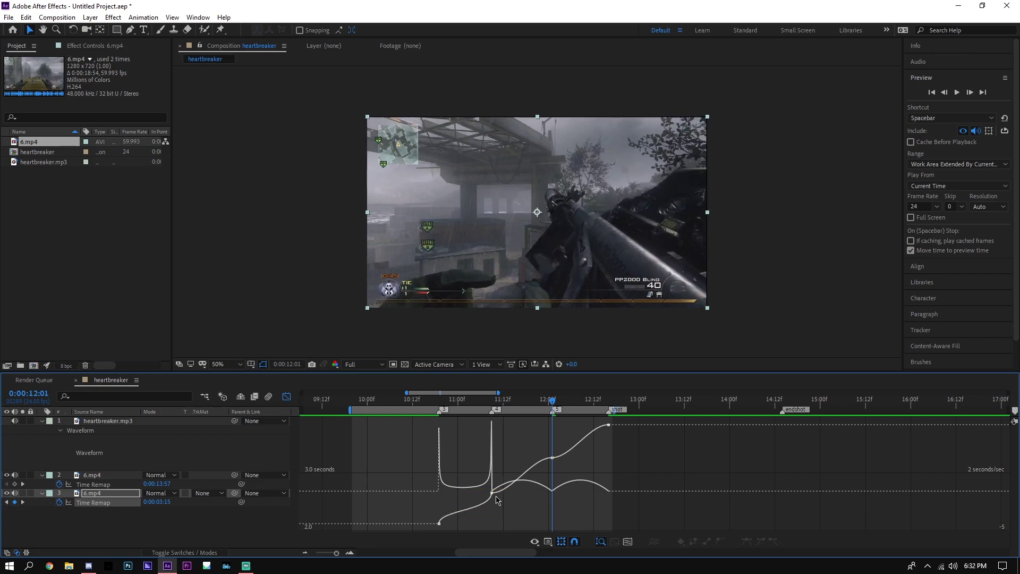
left_click_drag(492, 510, 493, 511)
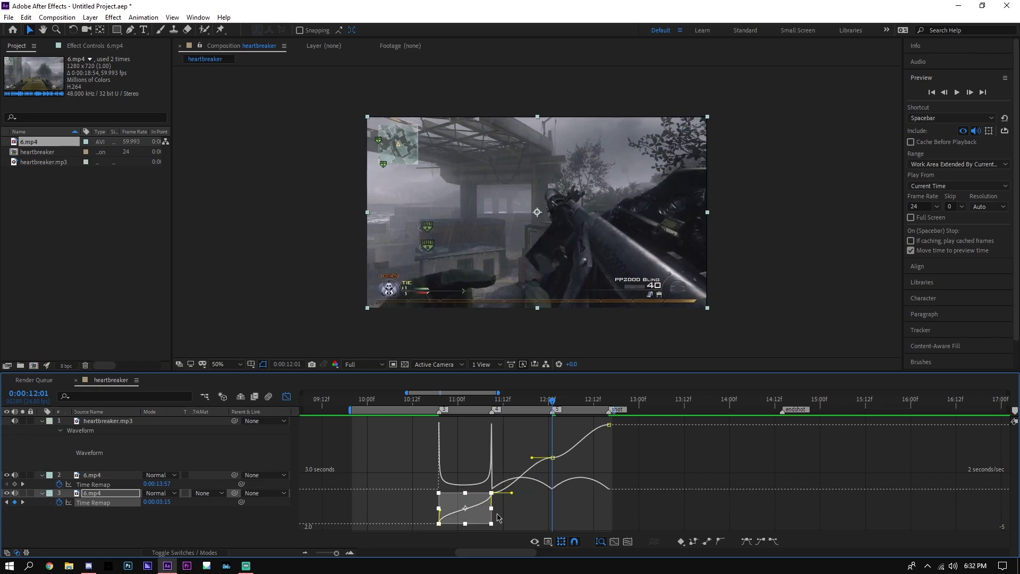
left_click(495, 514)
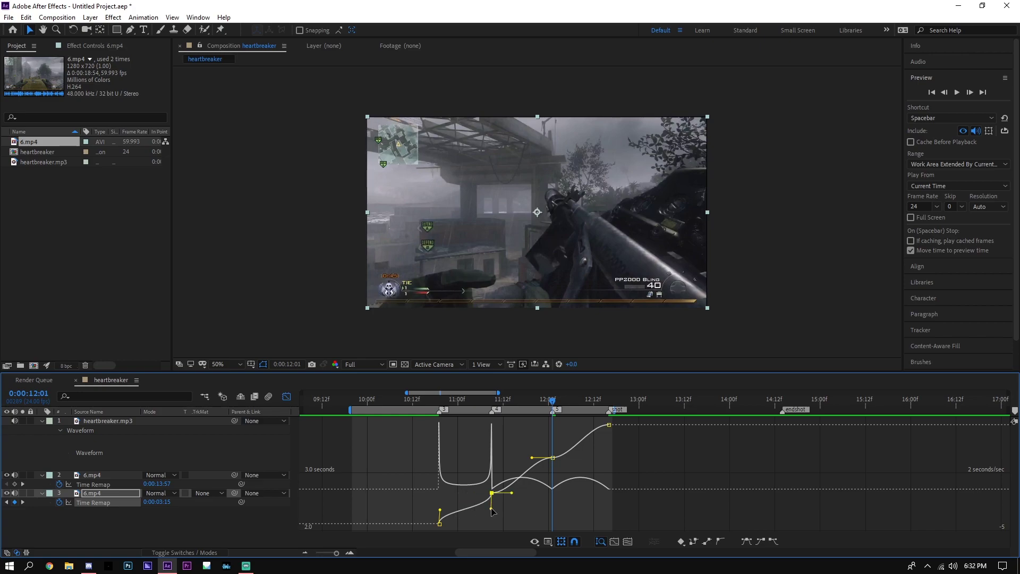
left_click_drag(492, 507, 493, 507)
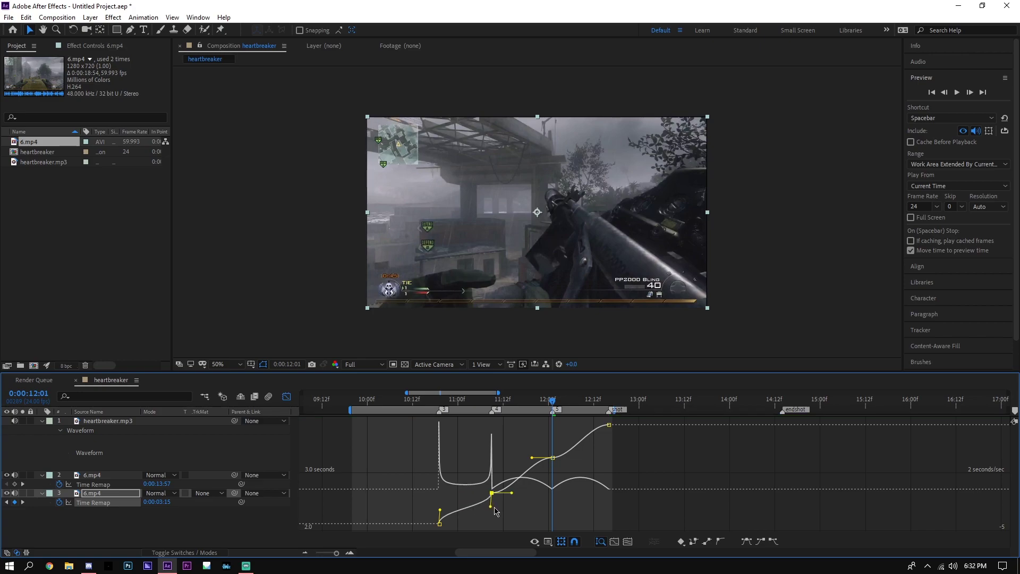
left_click(494, 512)
left_click(511, 518)
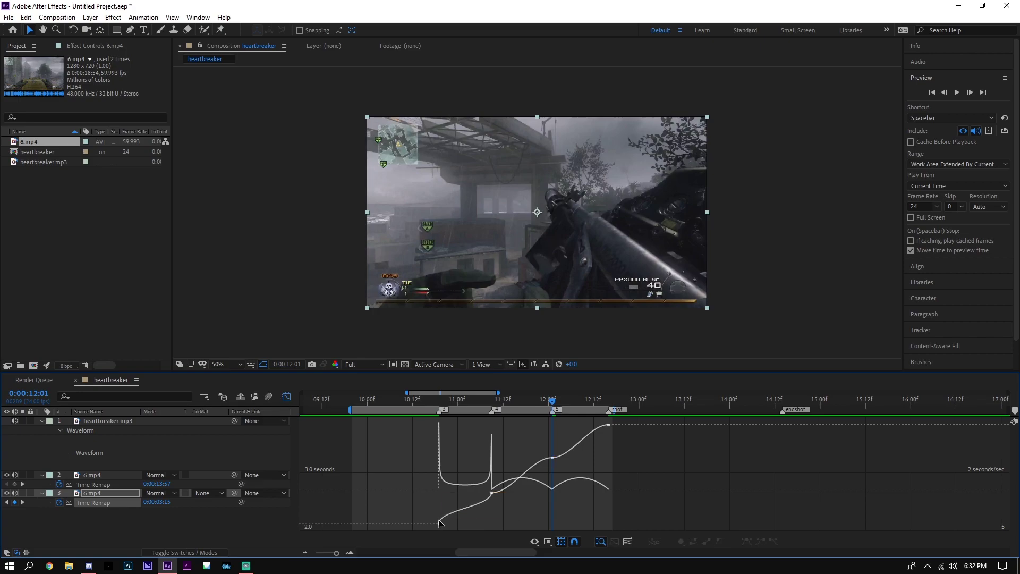
left_click_drag(491, 508, 492, 508)
left_click(499, 516)
key("ctrl+a")
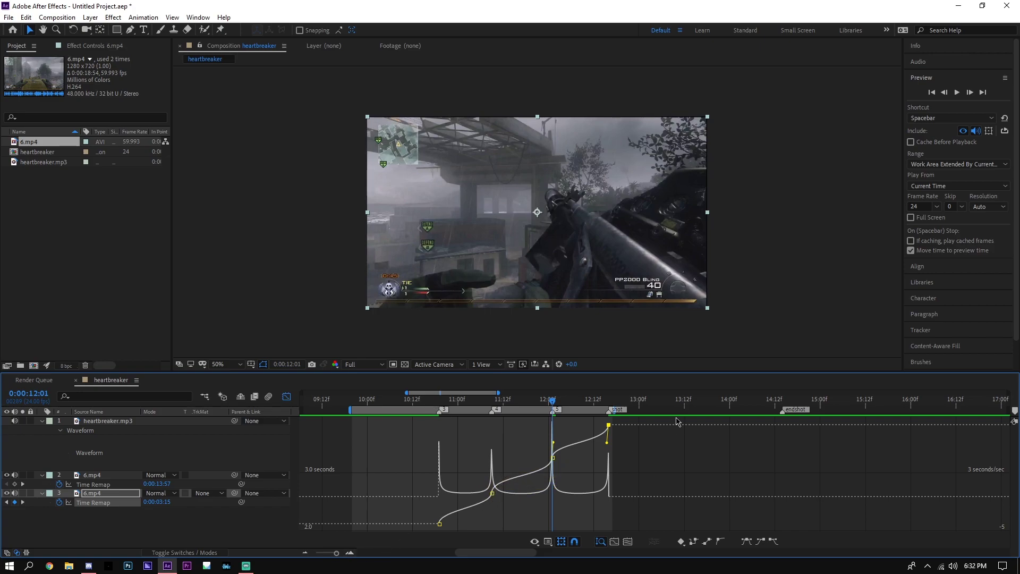
Extend the work area to about 0:00:15:00 and preview the retimed clips from 0:00:10:10.
left_click(812, 404)
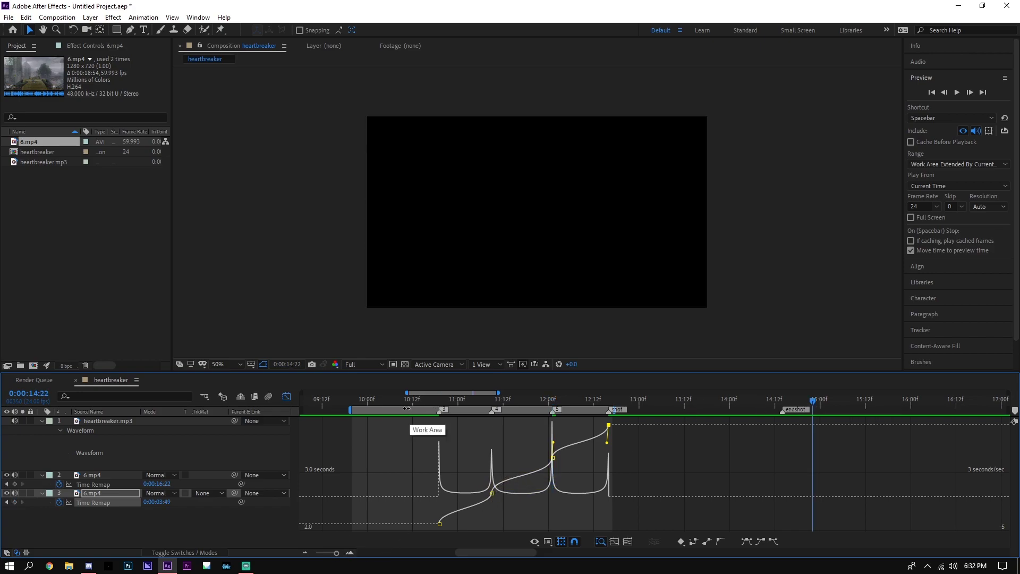
left_click(406, 404)
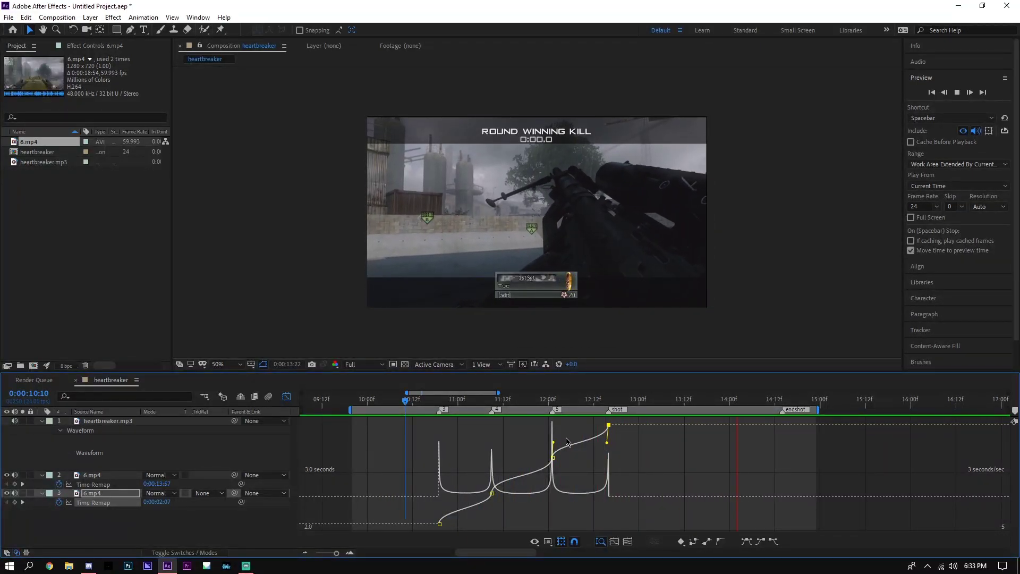
key("space")
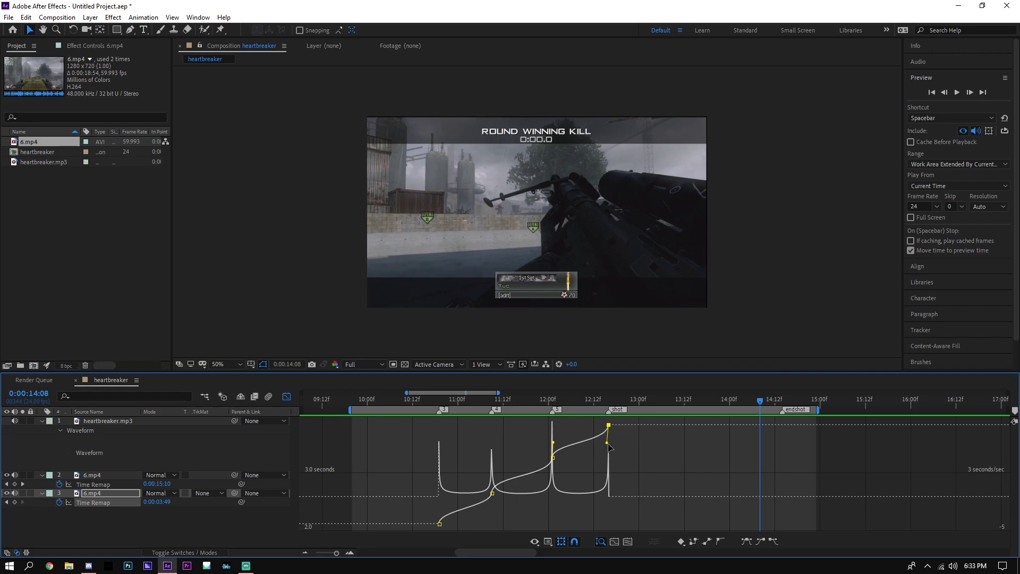
Steepen the easing handles around the keyframe at 0:00:12:01 and preview the result from 0:00:10:06.
left_click(552, 456)
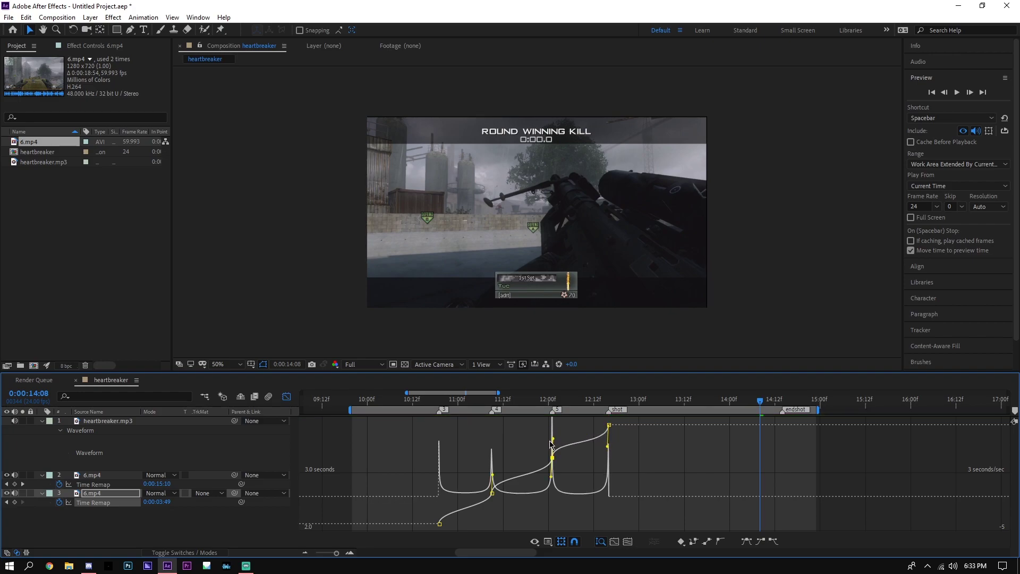
left_click_drag(550, 441, 609, 449)
key("space")
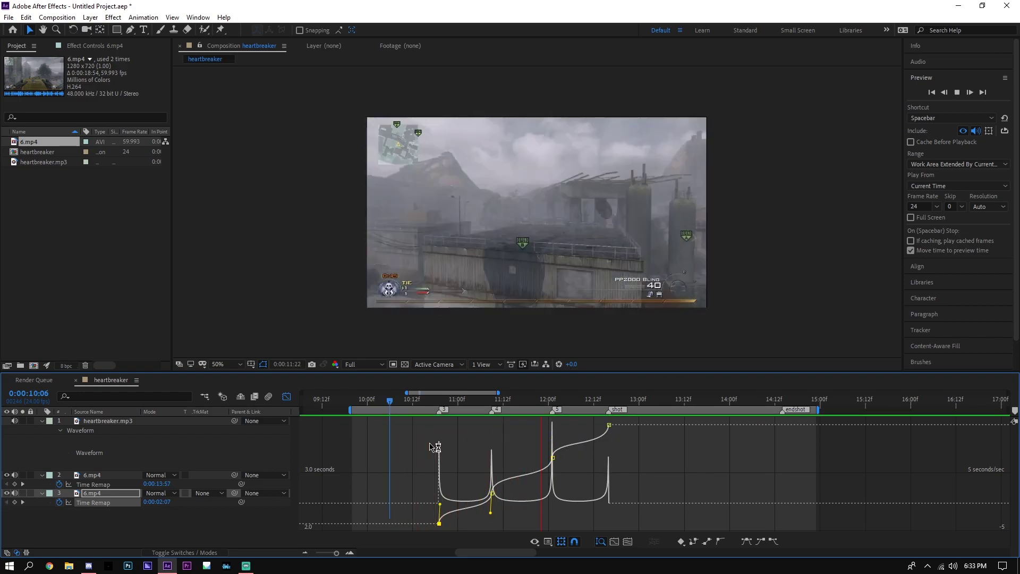
key("space")
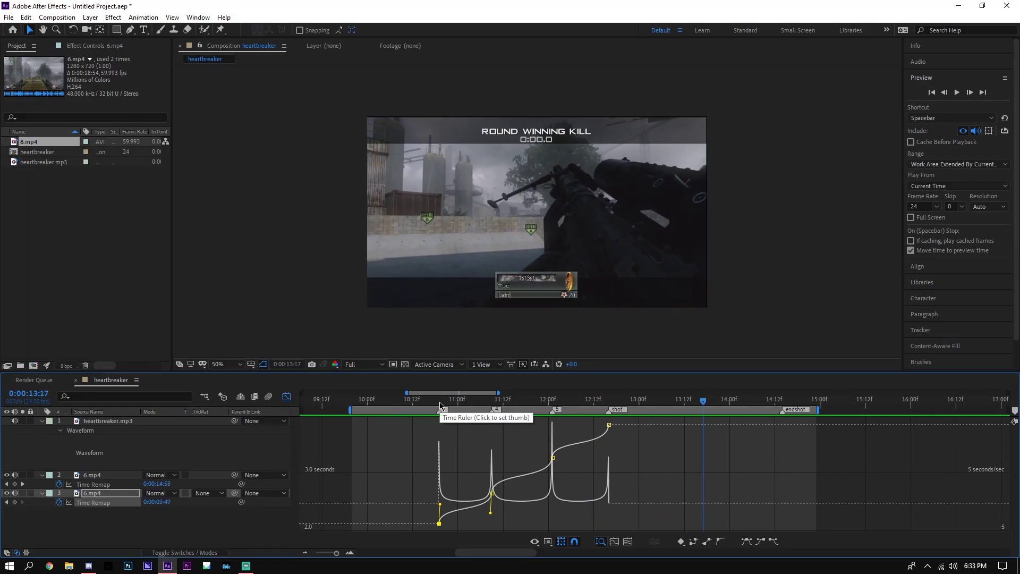
Raise the keyframe at 0:00:11:09 to source time 0:00:02:49 and lengthen its incoming easing handle.
left_click_drag(440, 405, 491, 406)
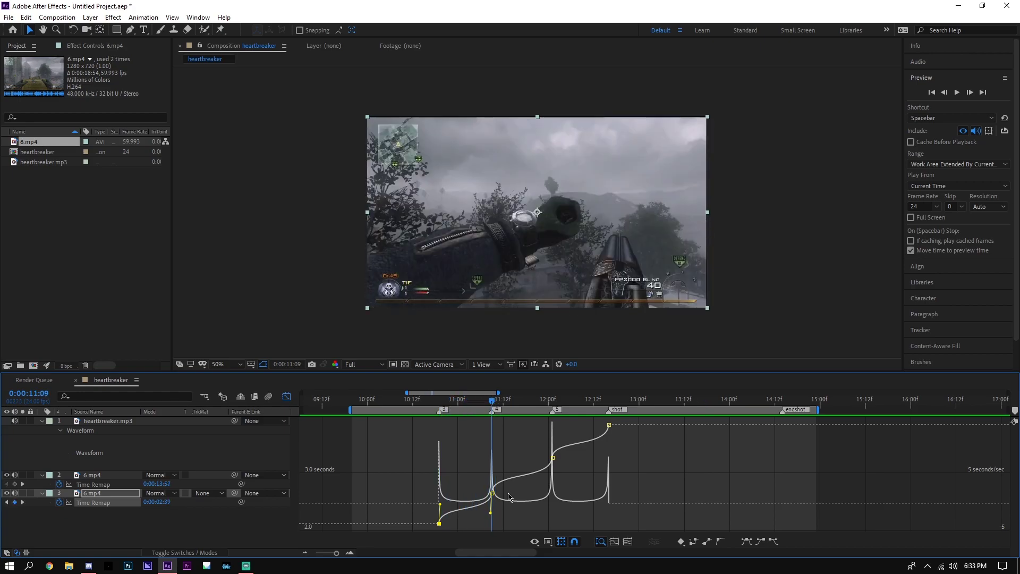
mouse_move(492, 493)
left_mouse_down()
mouse_move(491, 473)
mouse_move(551, 475)
left_mouse_up()
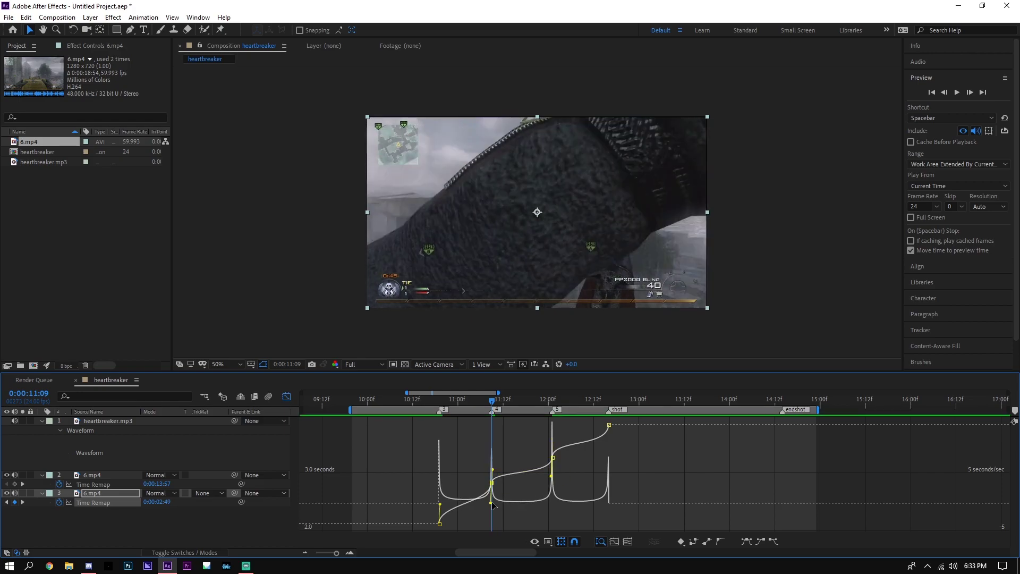
mouse_move(490, 503)
left_mouse_down()
mouse_move(488, 515)
mouse_move(436, 511)
mouse_move(435, 501)
mouse_move(497, 514)
left_mouse_up()
Preview the composition from 0:00:10:09 to check the adjusted second keyframe against the beat markers.
left_click_drag(455, 402, 402, 408)
left_click(402, 409)
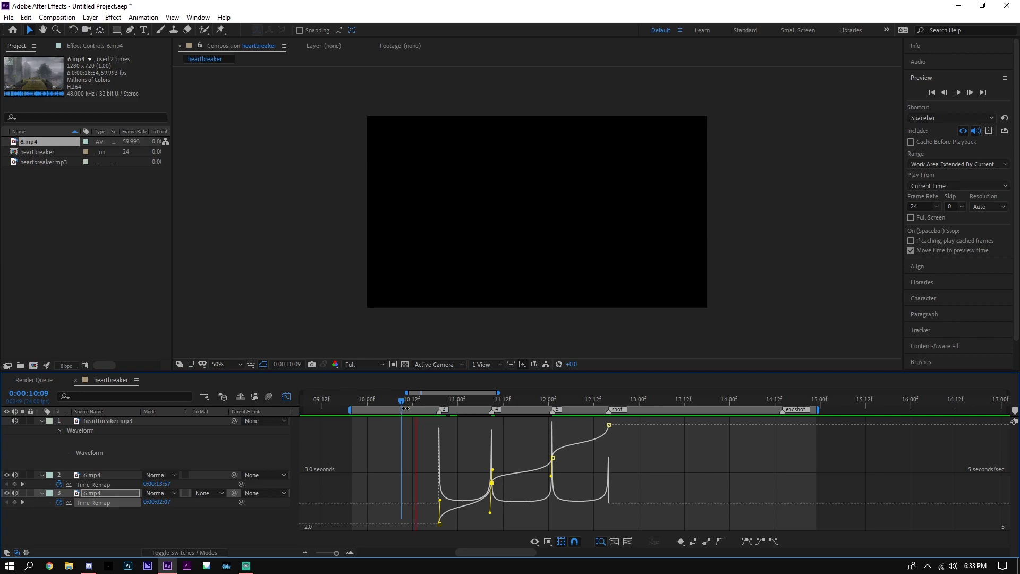
key("space")
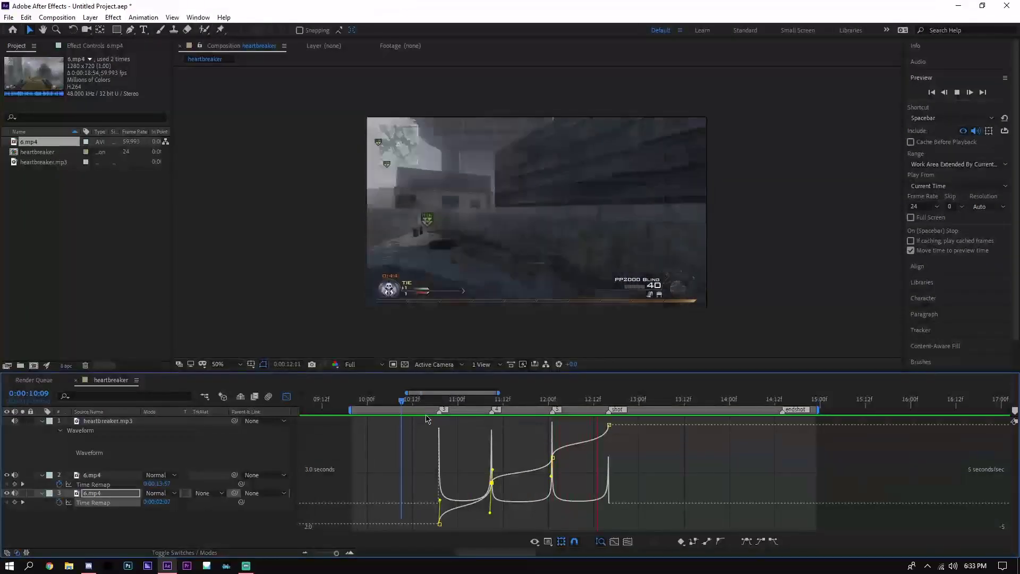
key("space")
Lower the keyframe at 0:00:12:01 to source time 0:00:03:10 and adjust the easing handles on both sides of it.
left_click(552, 400)
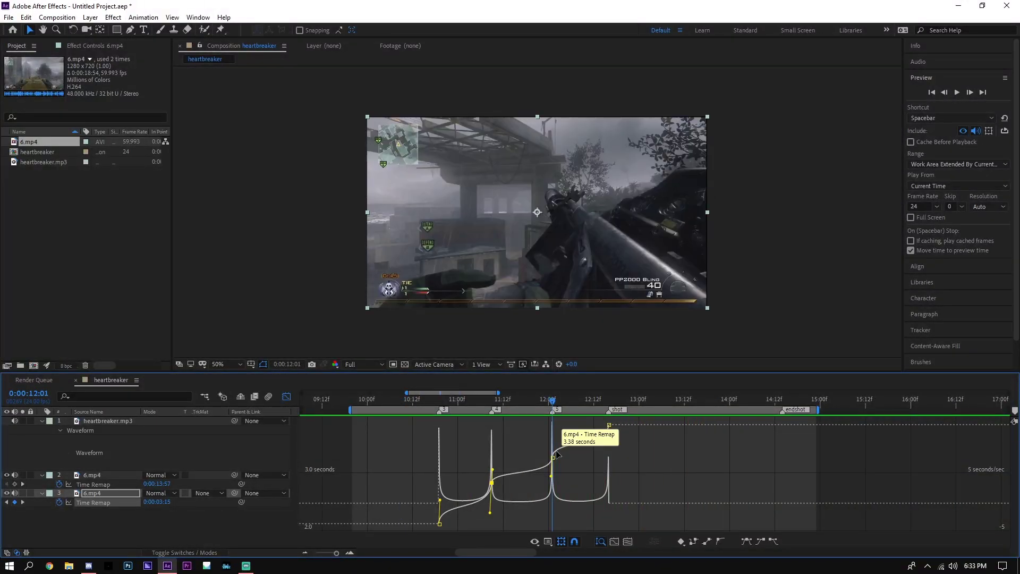
left_click_drag(554, 460, 554, 462)
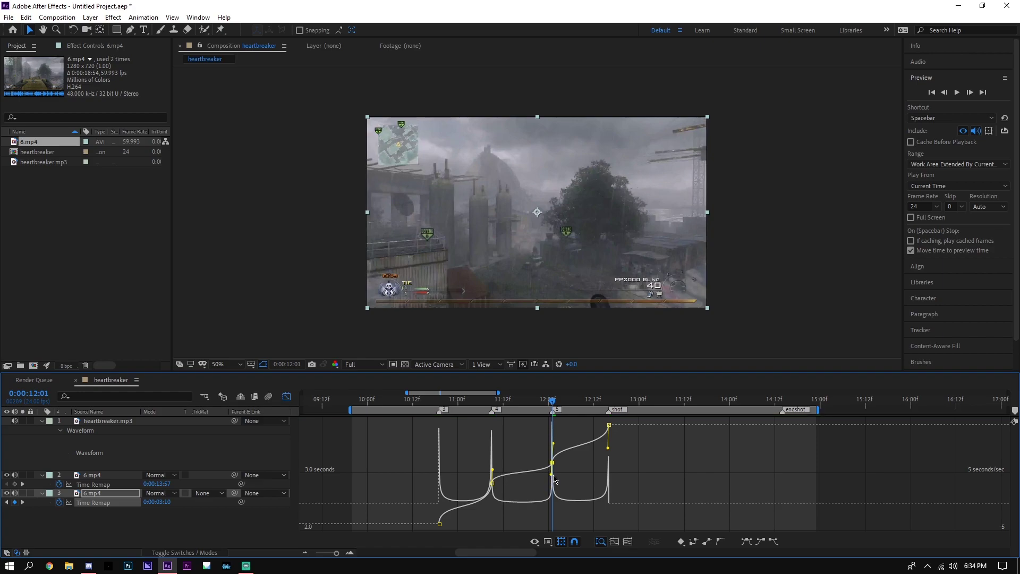
left_click(489, 473)
left_click(553, 462)
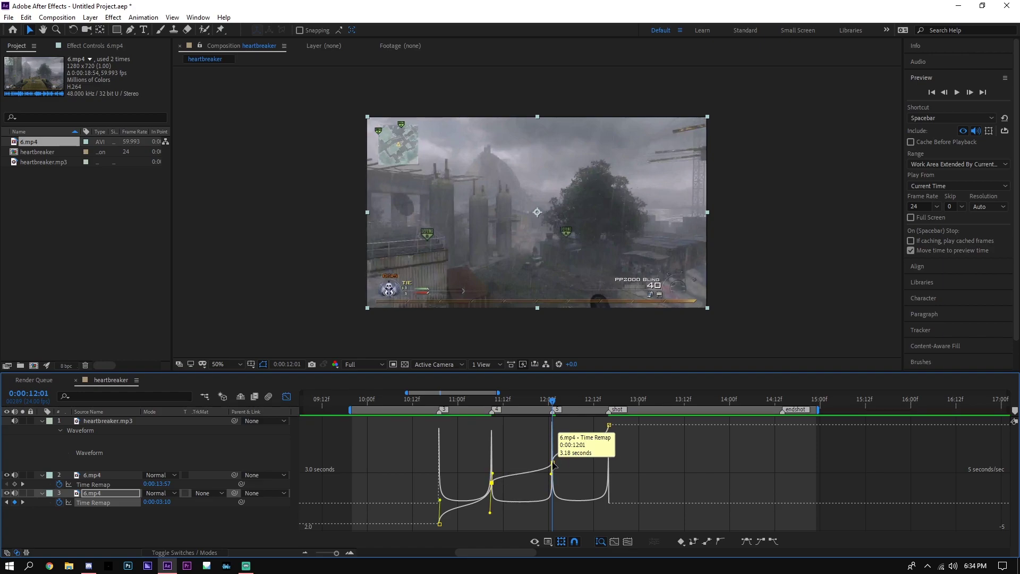
left_click_drag(608, 448, 553, 441)
Preview the retimed clip from 0:00:10:13 and check its start around the first beat marker.
left_click_drag(531, 406, 417, 423)
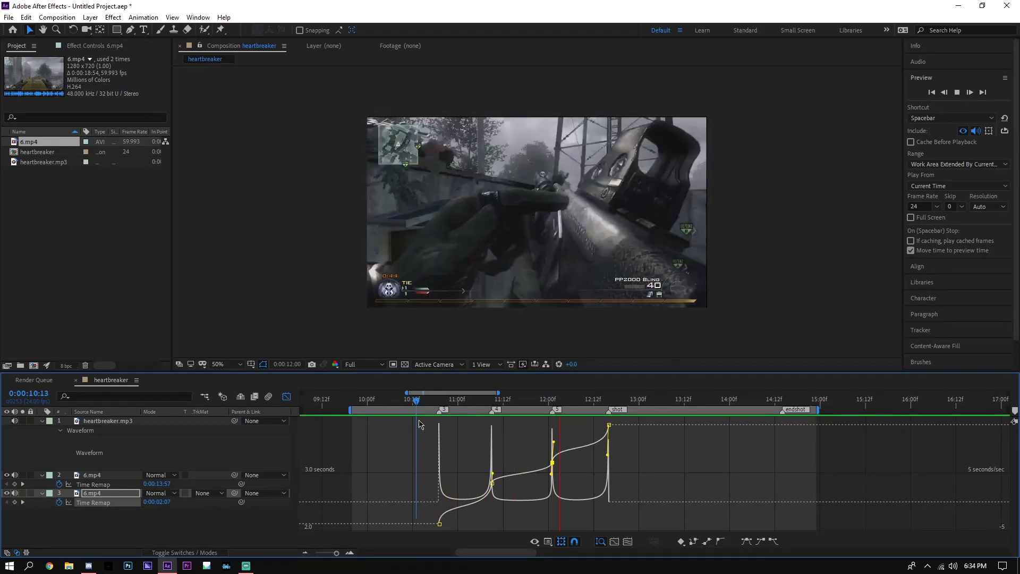
left_click(423, 407)
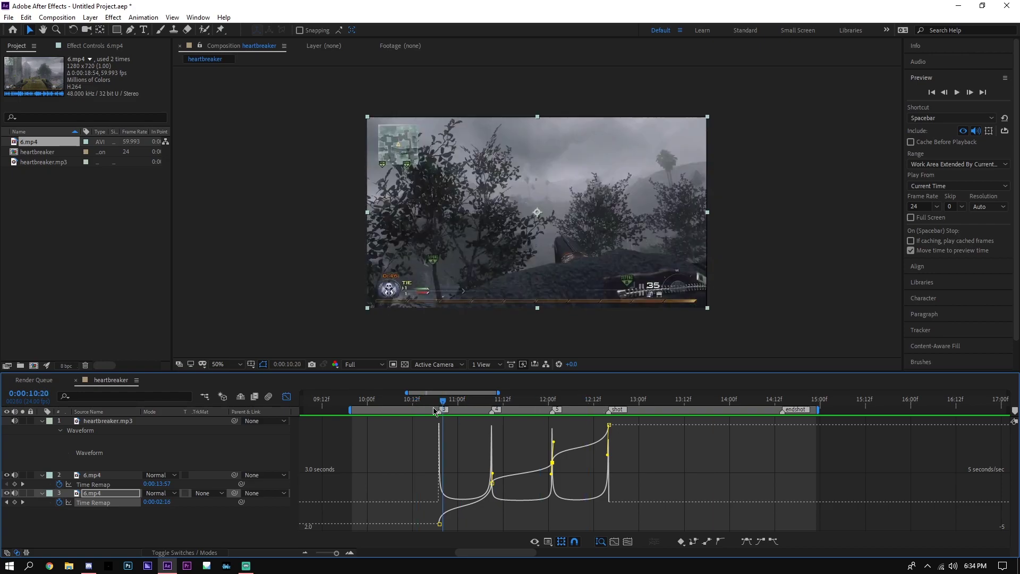
key("space")
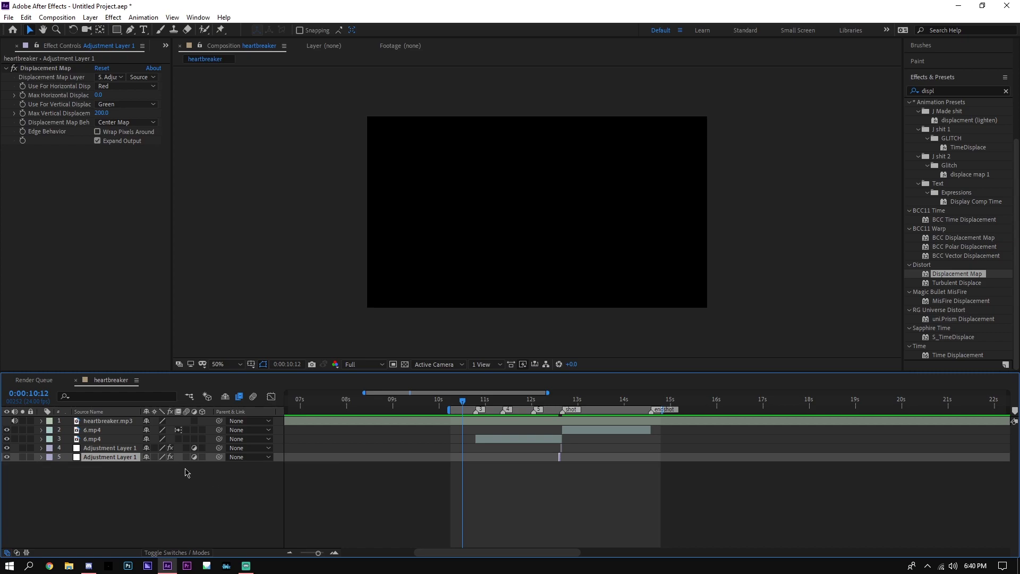
Move both adjustment layers above the two 6.mp4 layers and preview the composition from 0:00:10:12.
left_click_drag(122, 449, 492, 421)
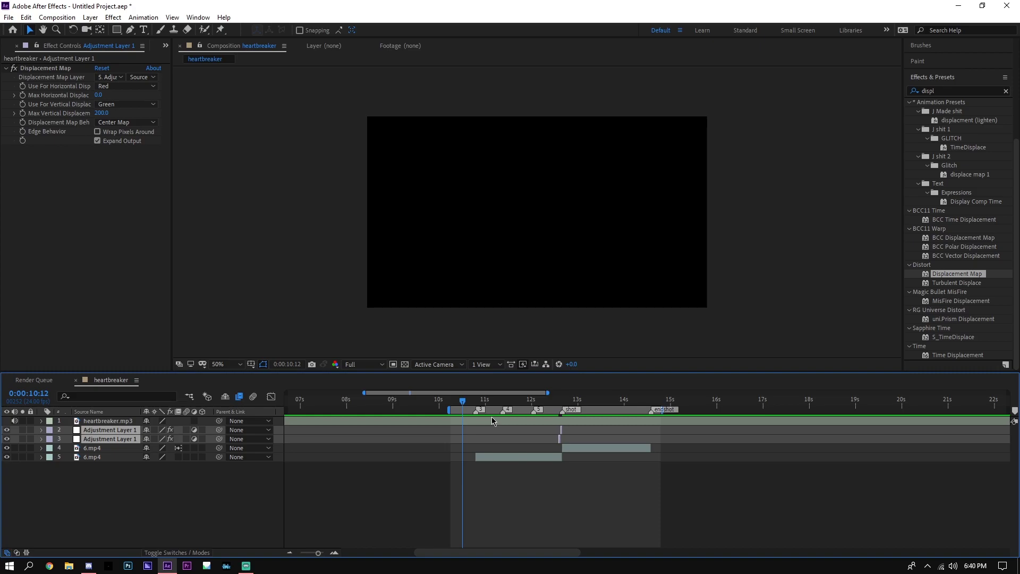
key("space")
key("space")
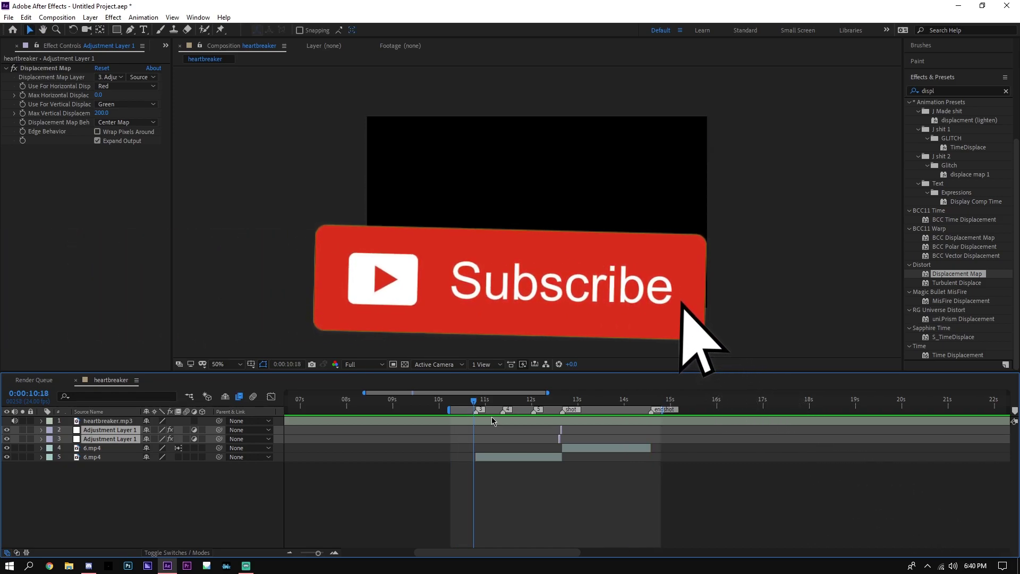